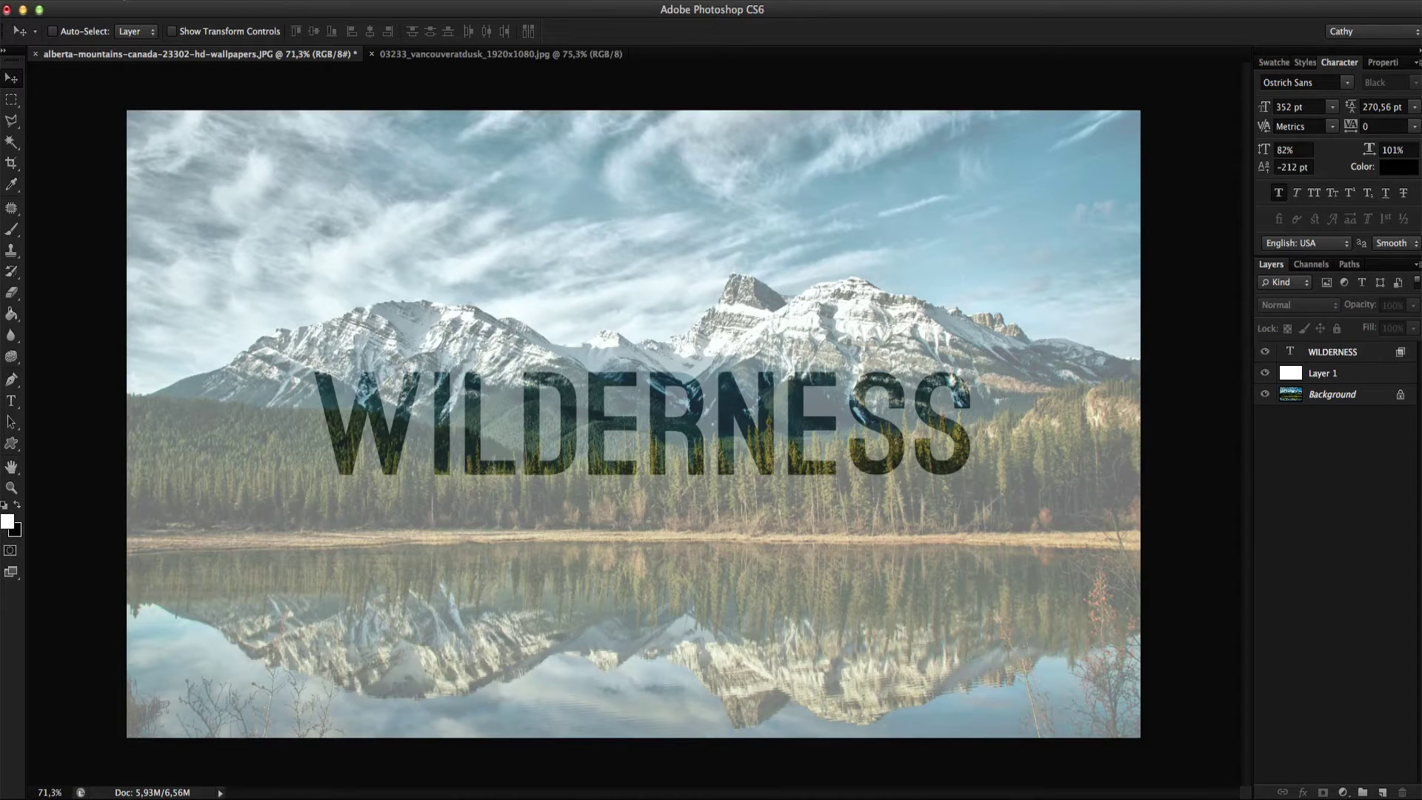
Step: Bring the 03233_vancouveratdusk skyline document to the front
left_click(131, 2)
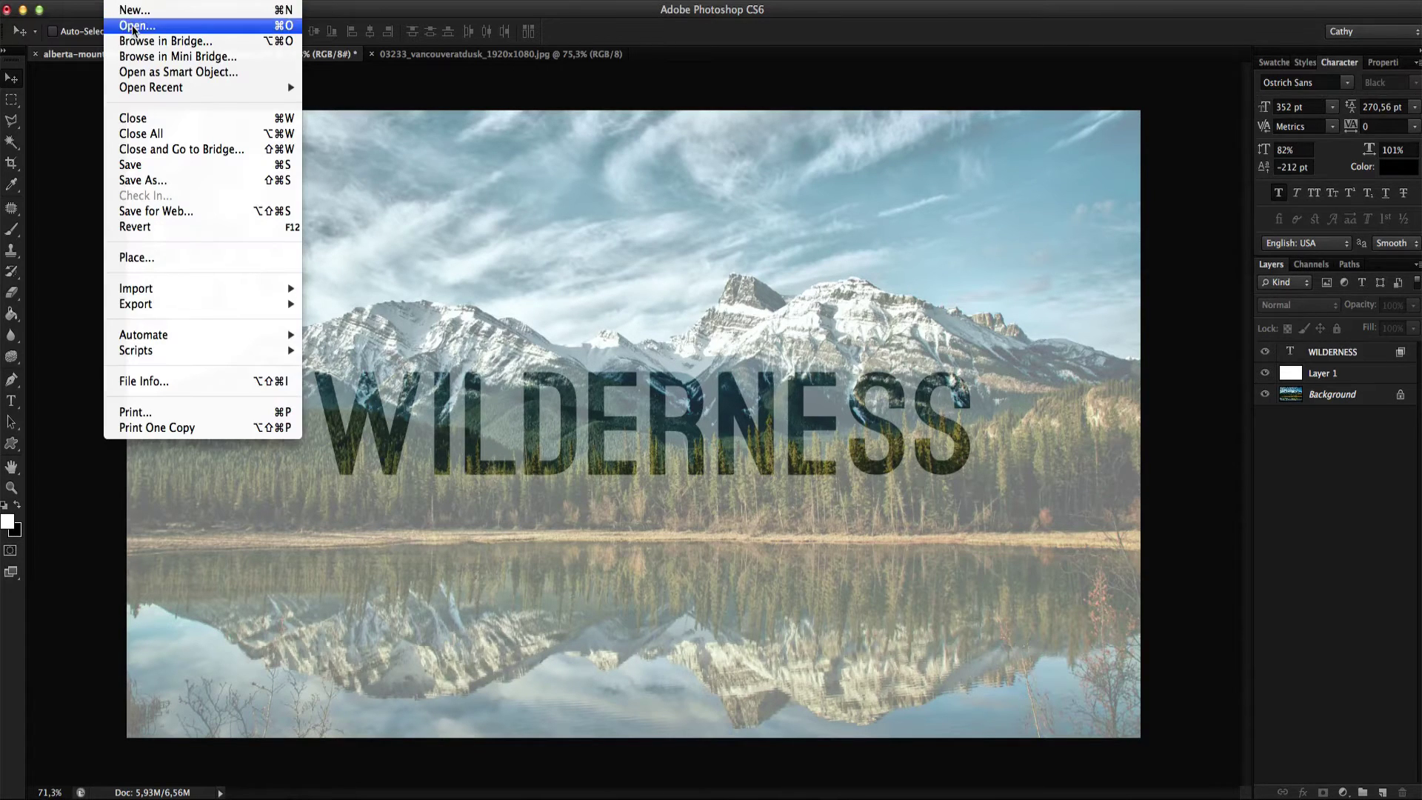
left_click(468, 54)
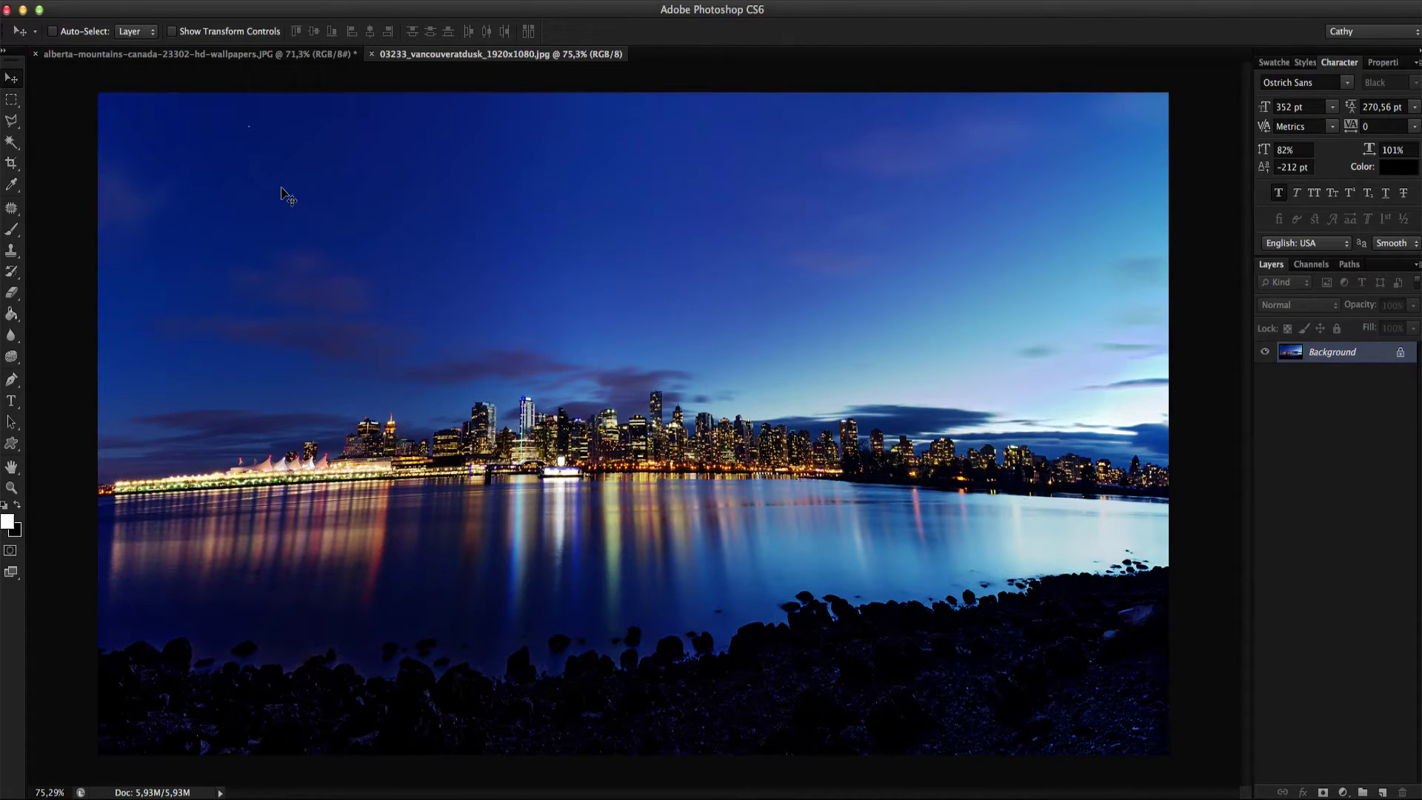
Step: Add a new layer above the skyline photo and fill it with white
left_click(1379, 792)
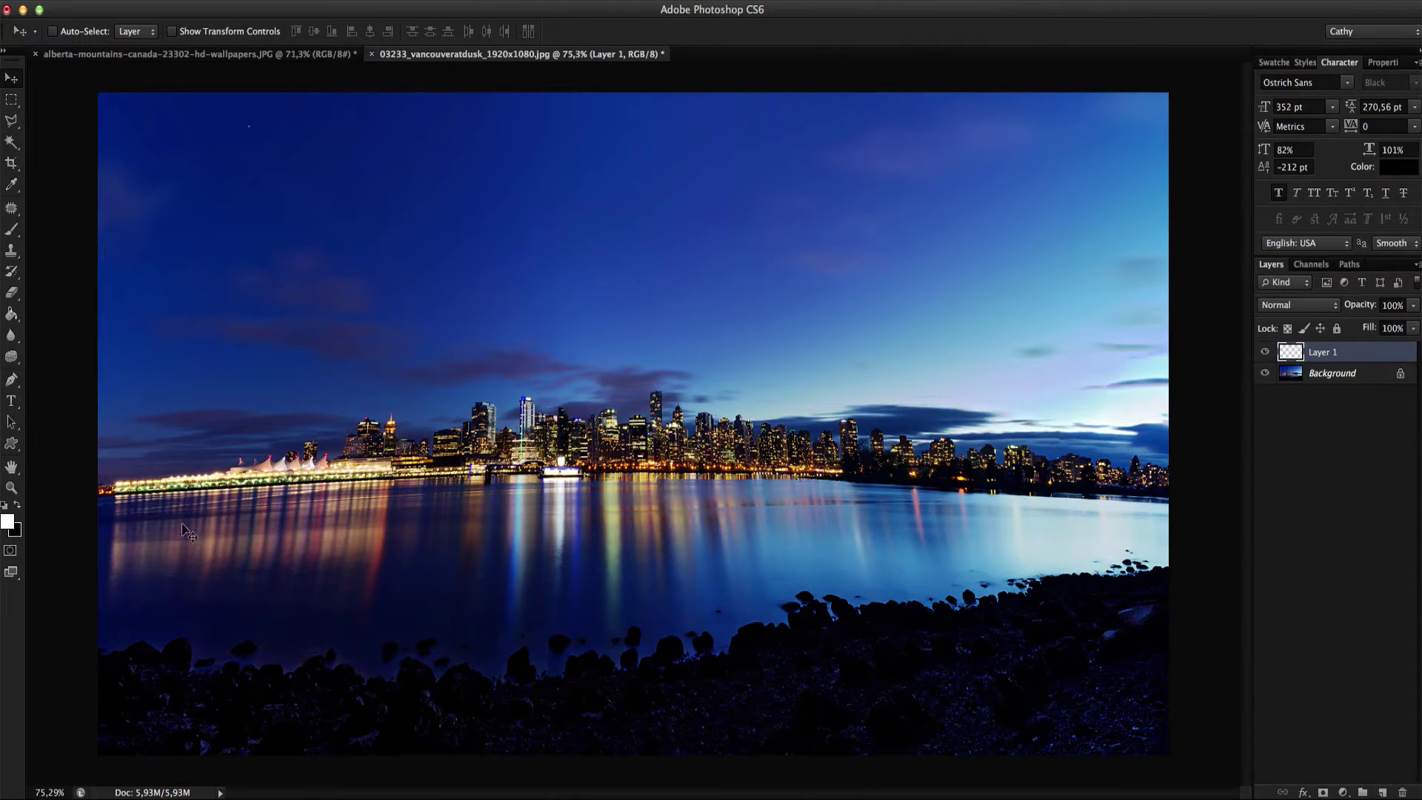
left_click(13, 319)
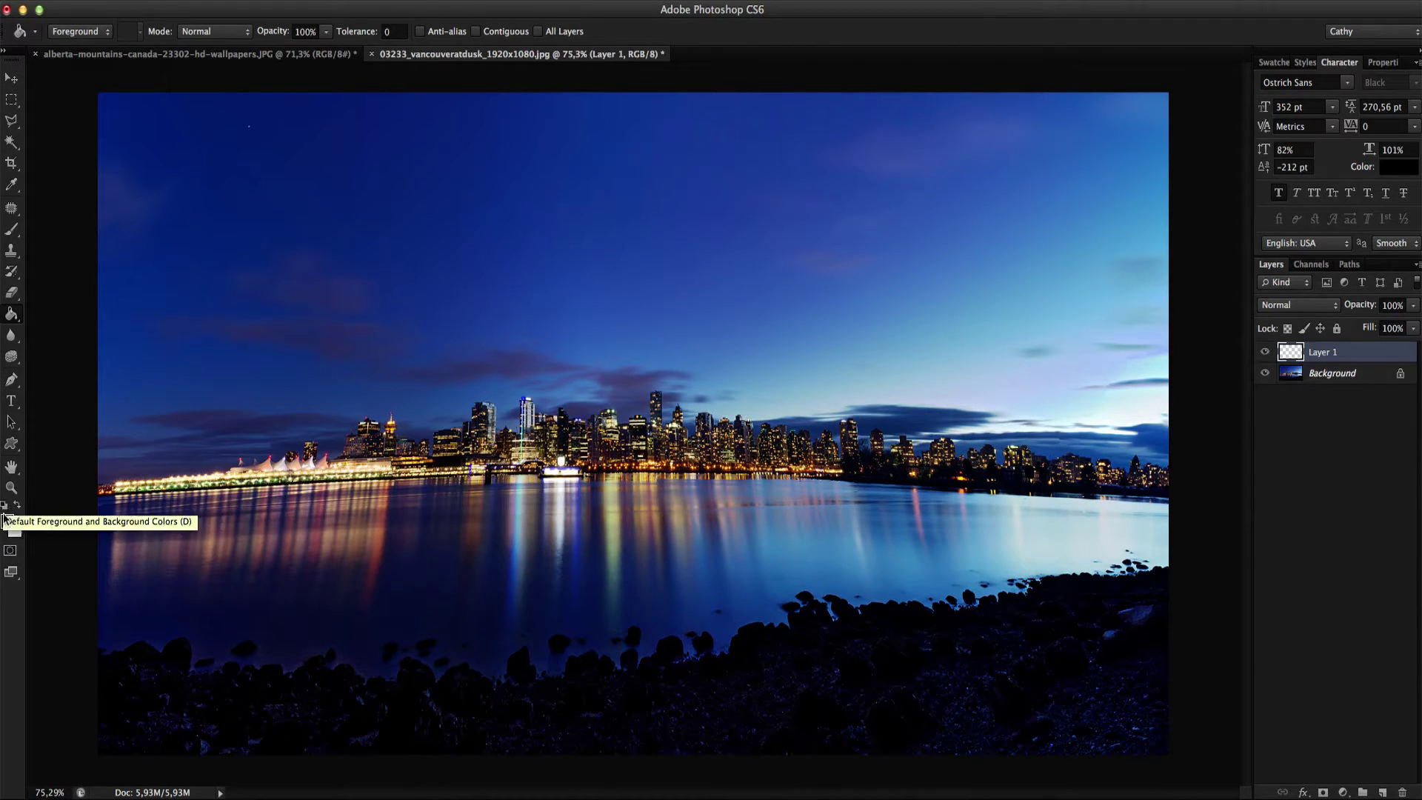
left_click(19, 506)
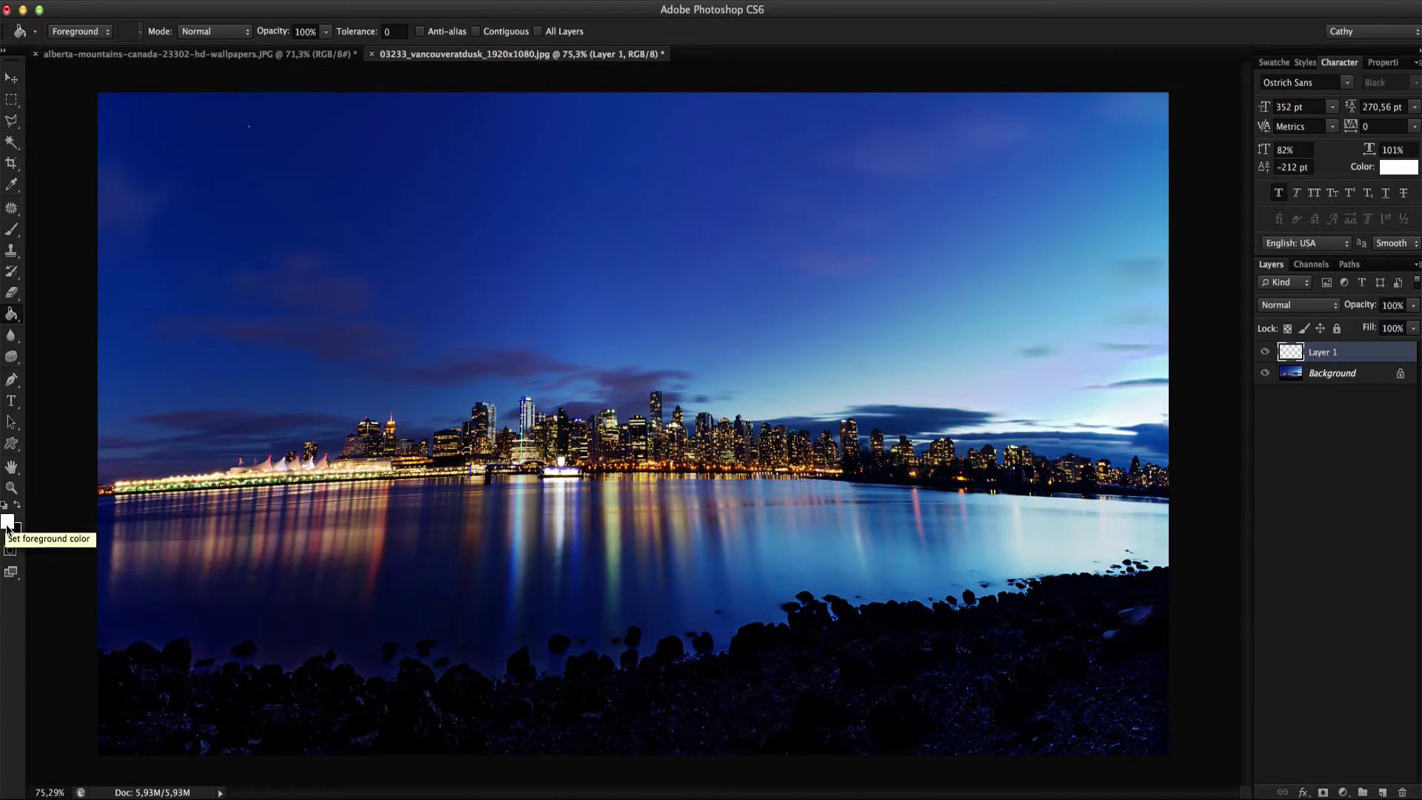
left_click(746, 535)
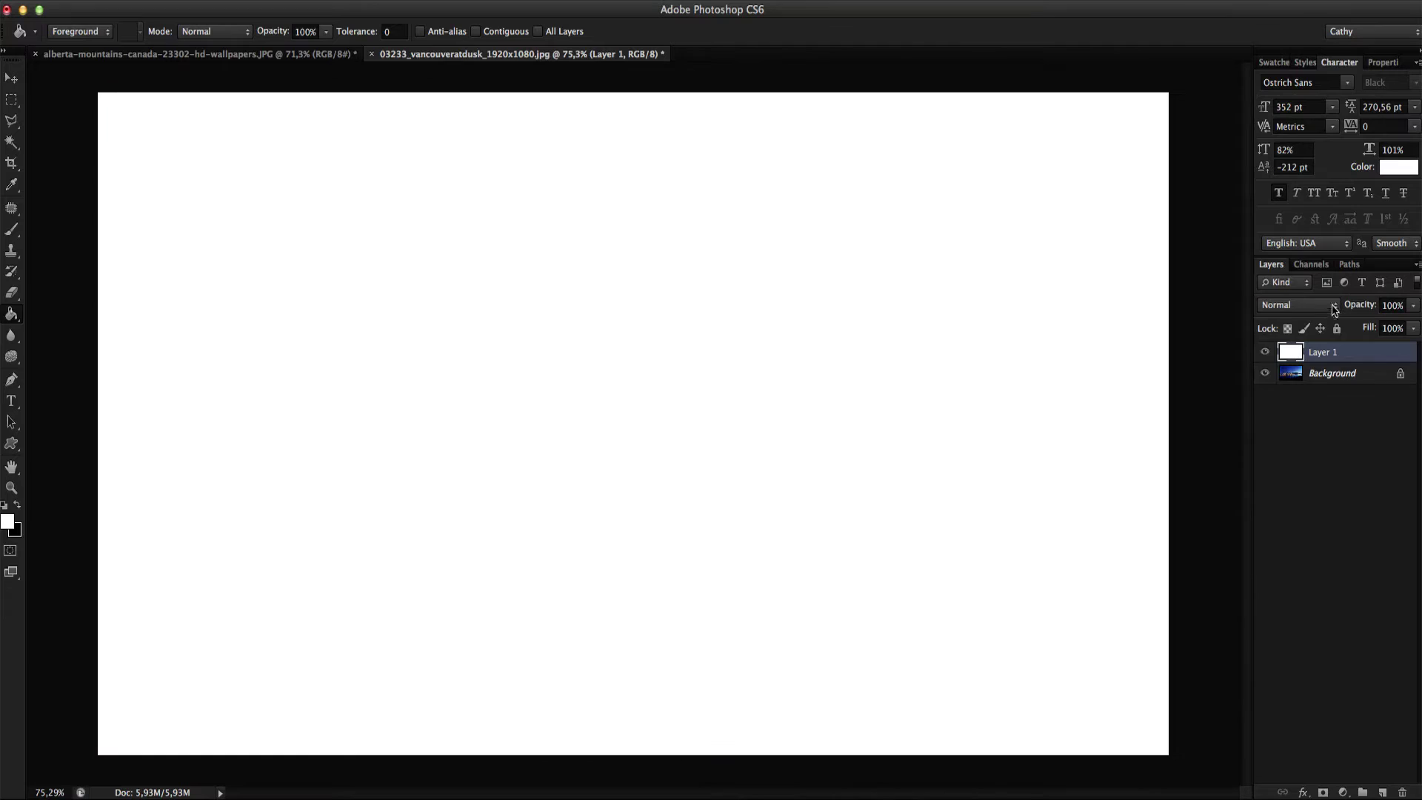
Step: Set the white layer's opacity to 60% and deselect it
left_click(1398, 306)
type("6")
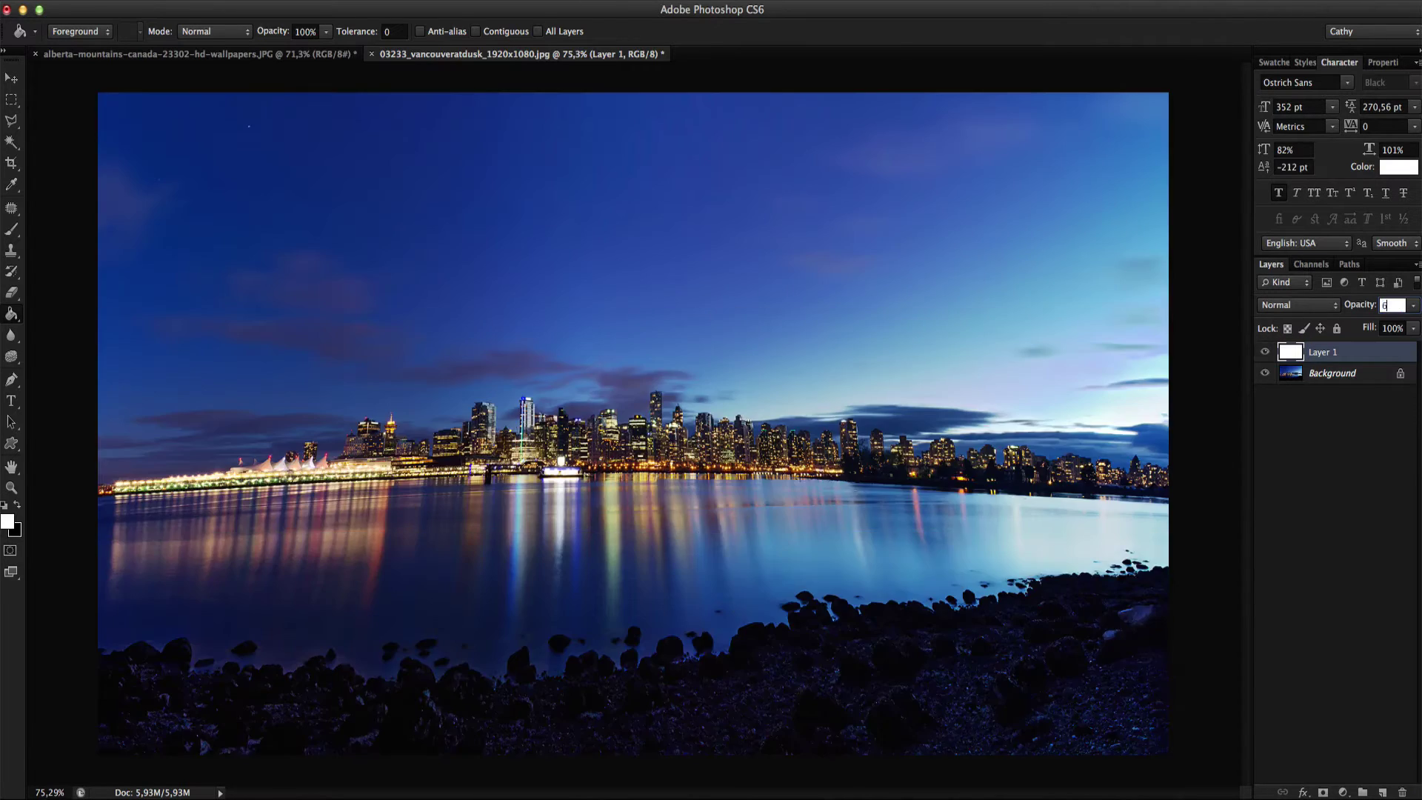
type("0")
key("Return")
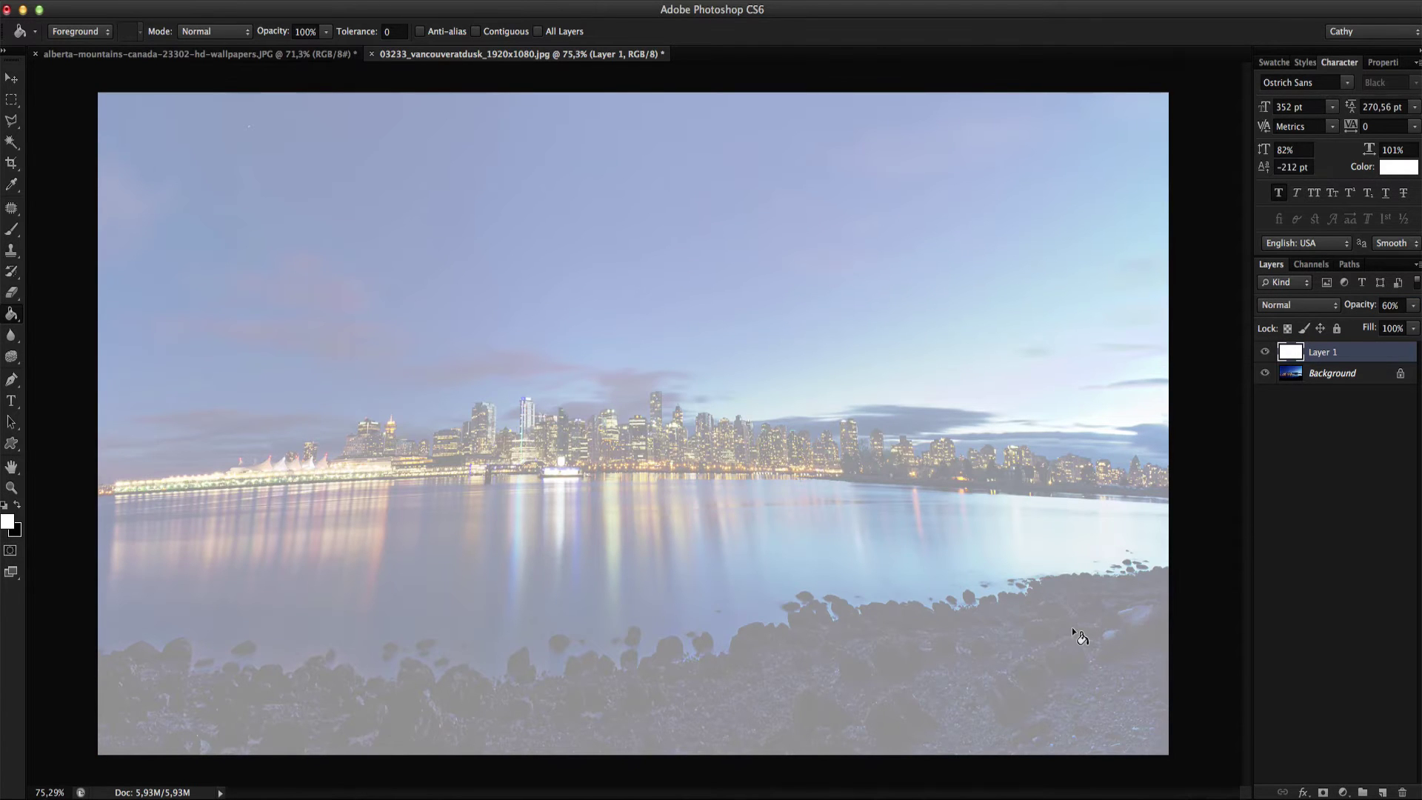
left_click(1335, 490)
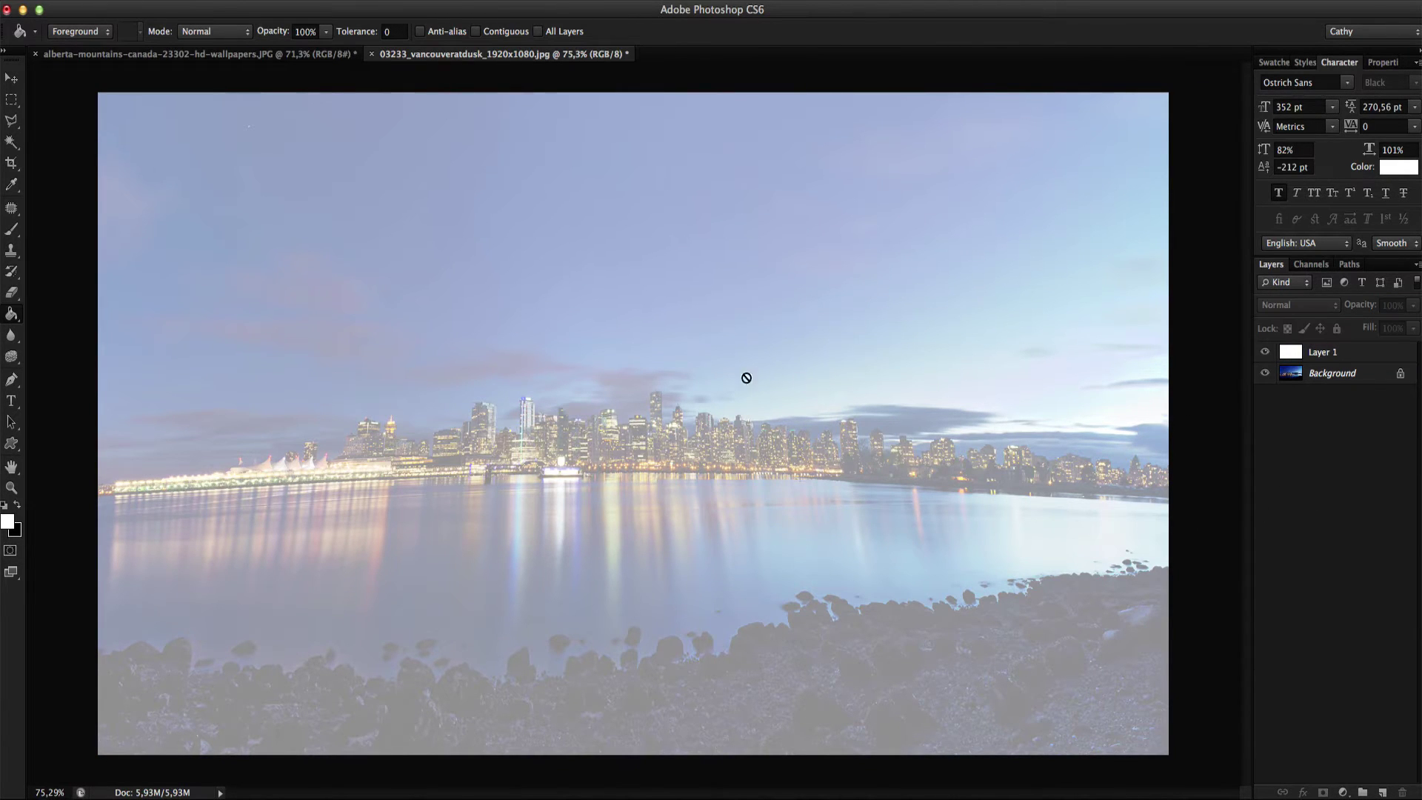
Step: Choose the Type tool and set the text colour to black
left_click(12, 403)
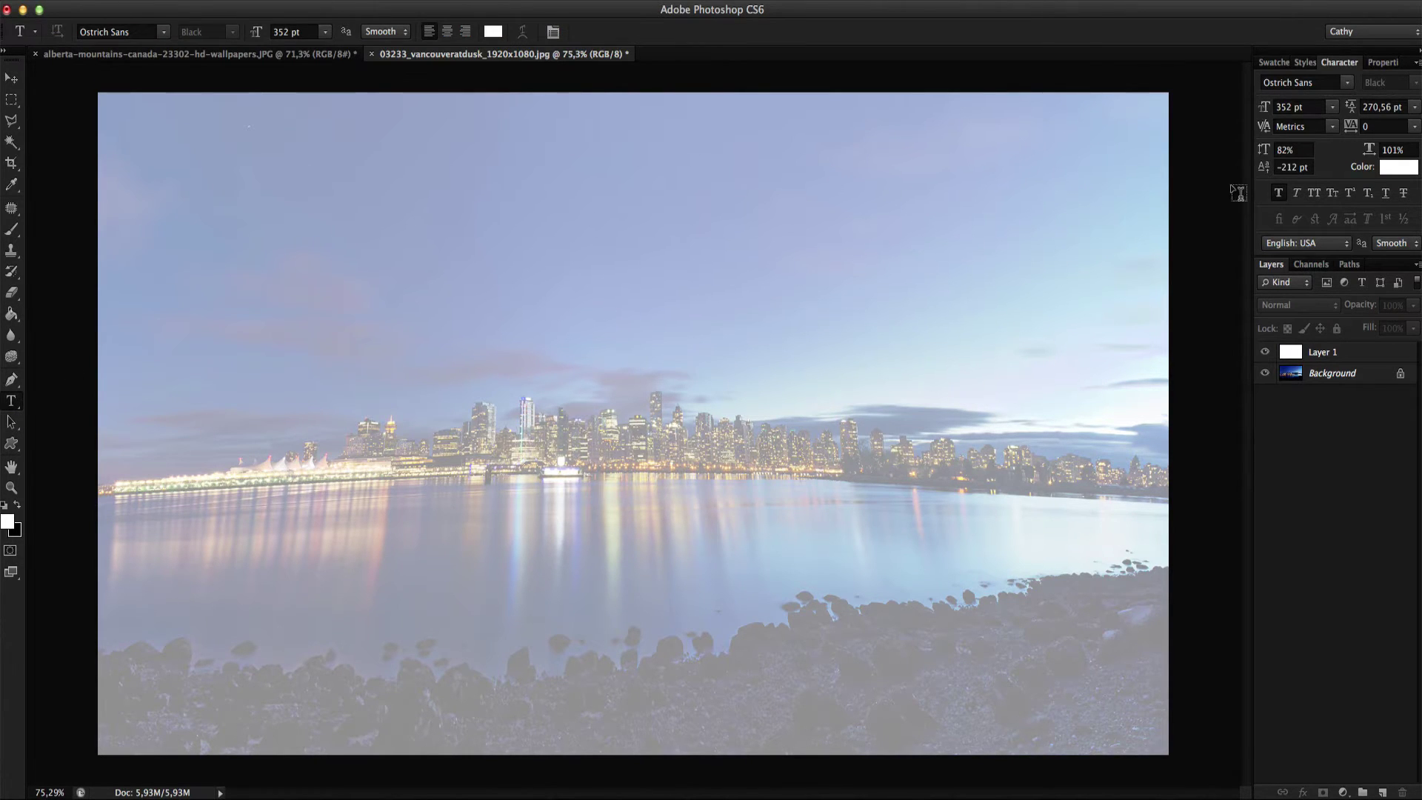
left_click(1395, 174)
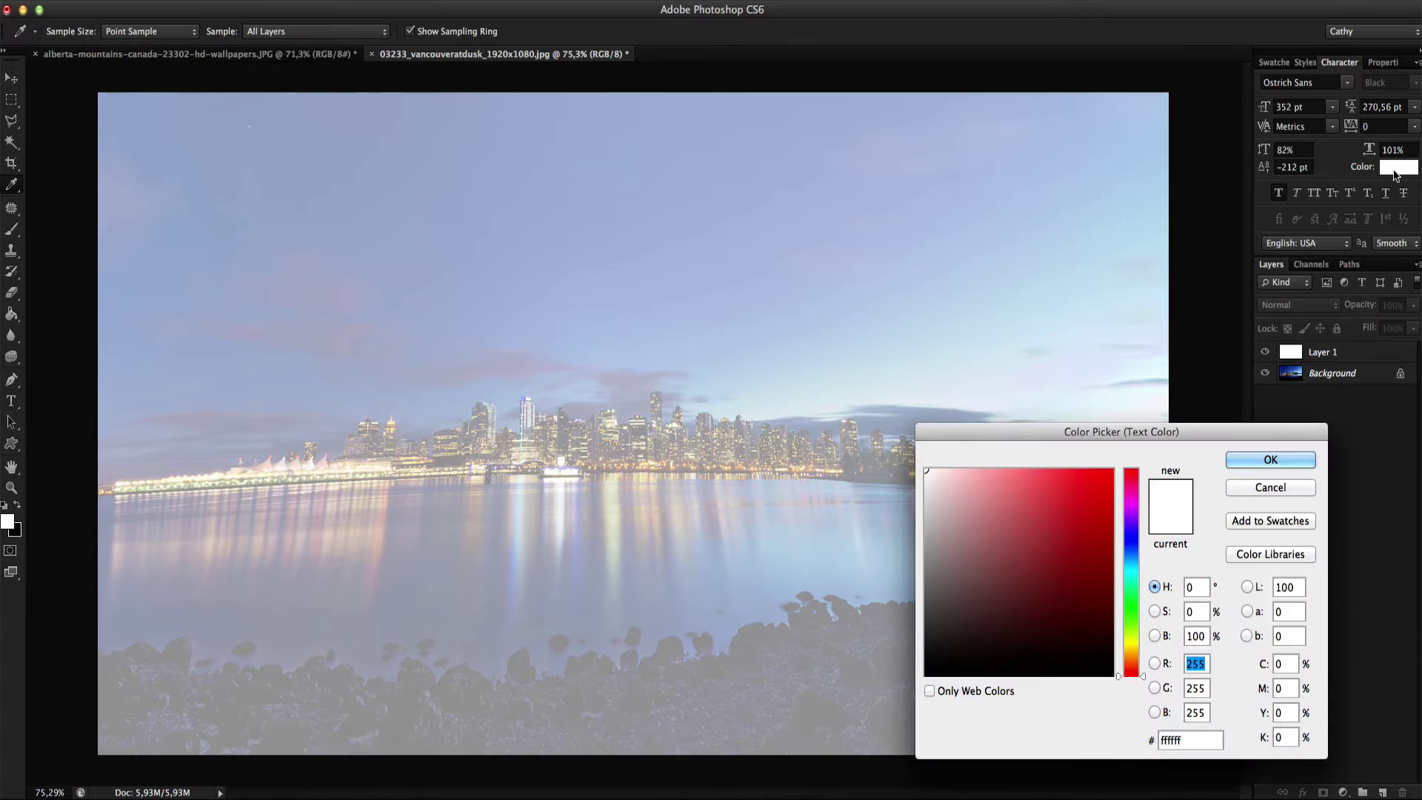
left_click_drag(1057, 587, 1145, 726)
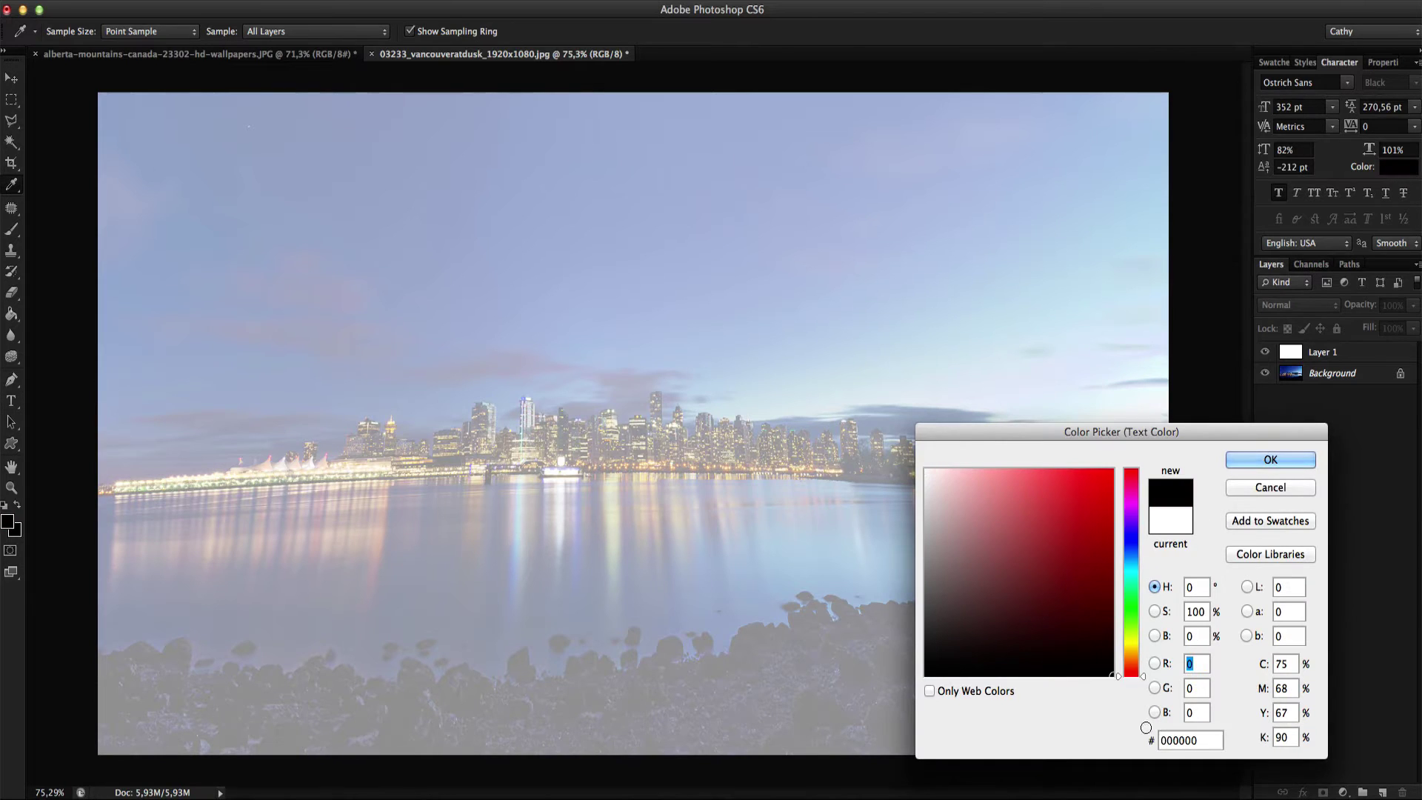
left_click(1270, 459)
left_click(487, 34)
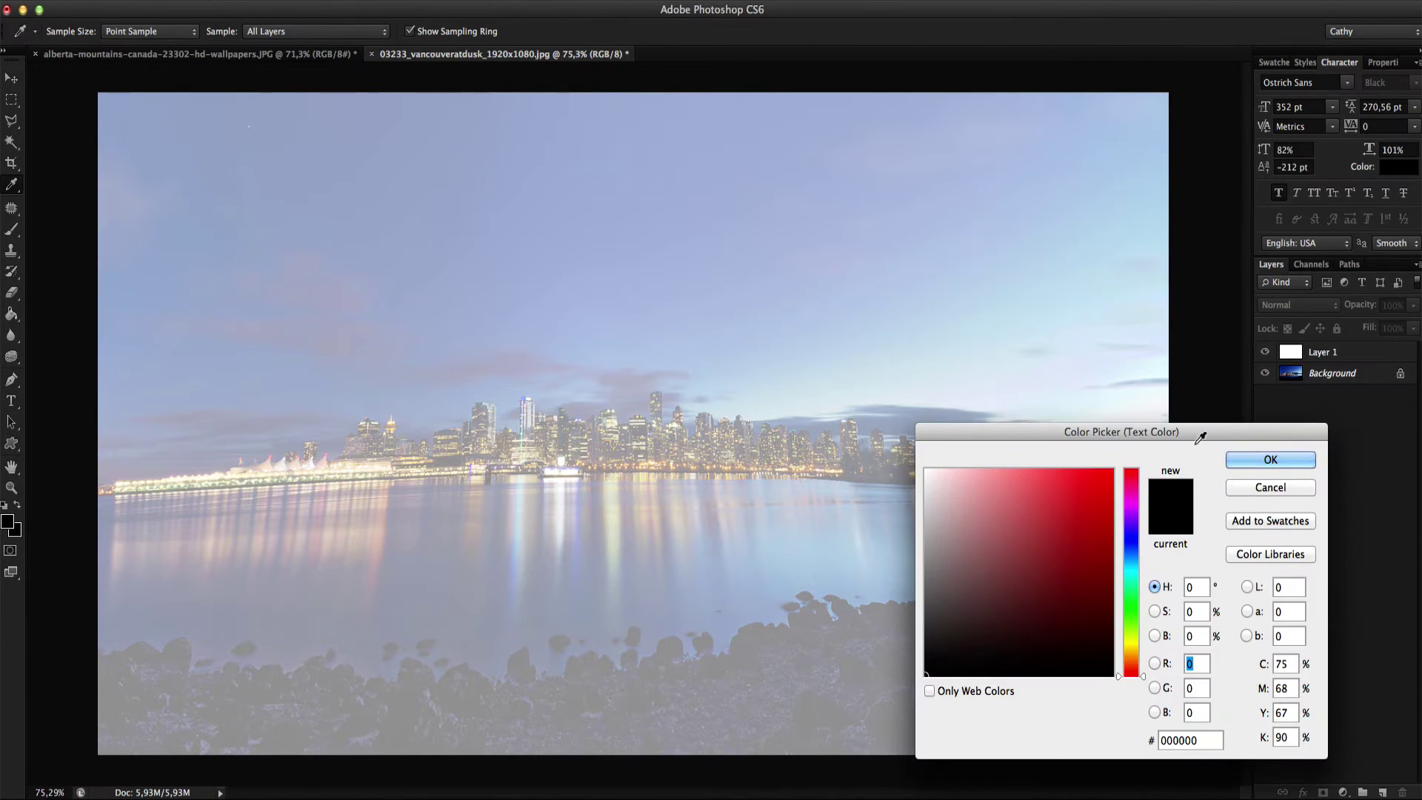
left_click(1256, 461)
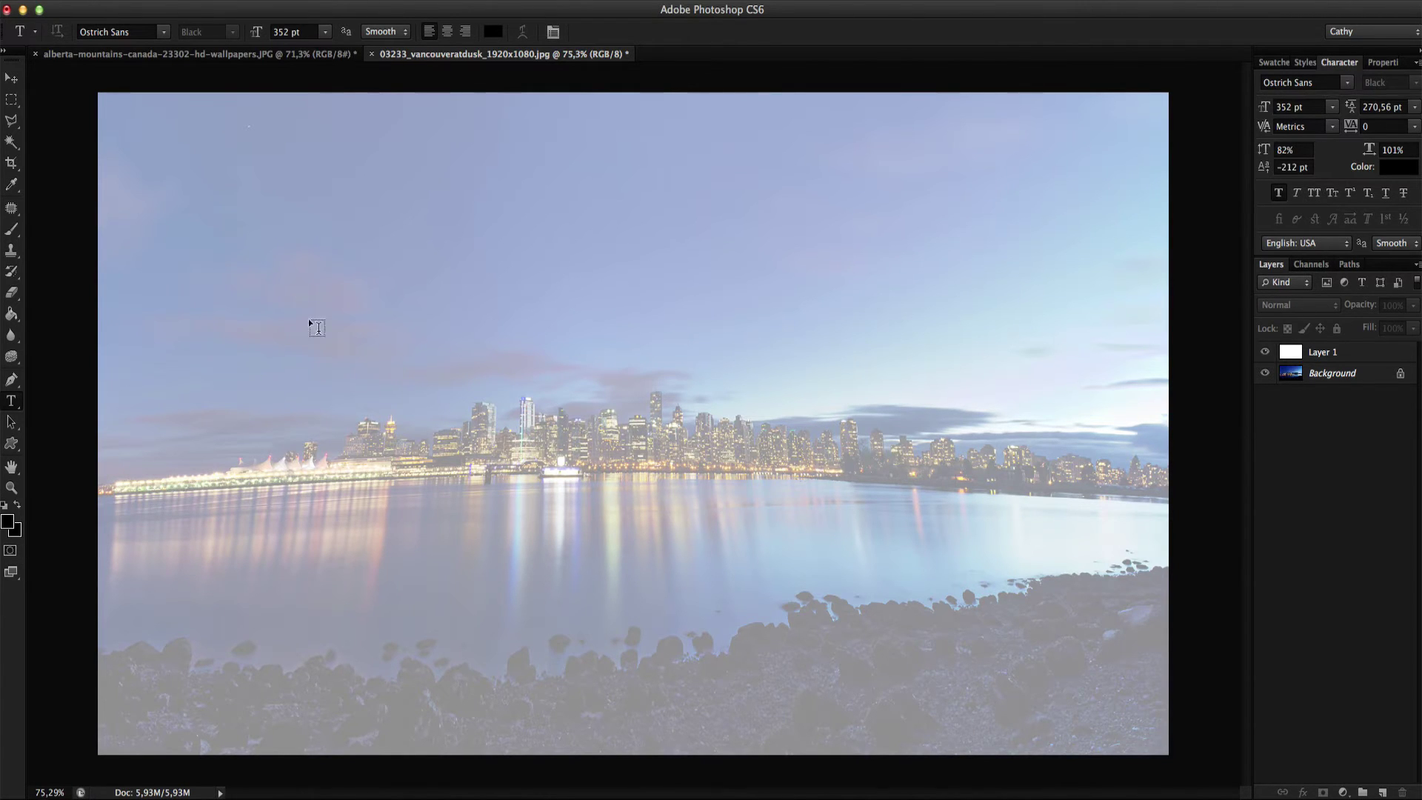
Step: Type VANCOUVER at 111 pt and move it to the photo's centre
left_click(252, 460)
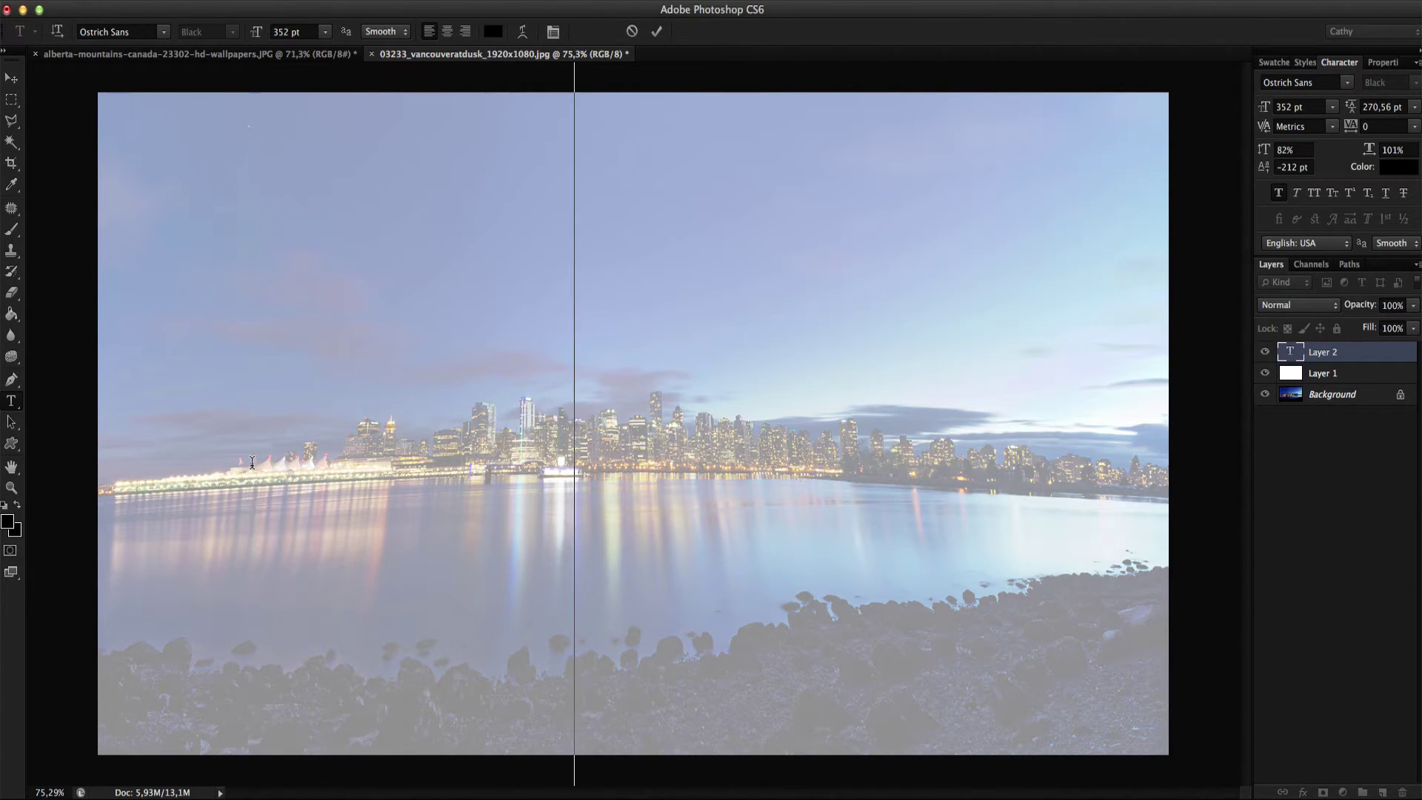
type("VAN")
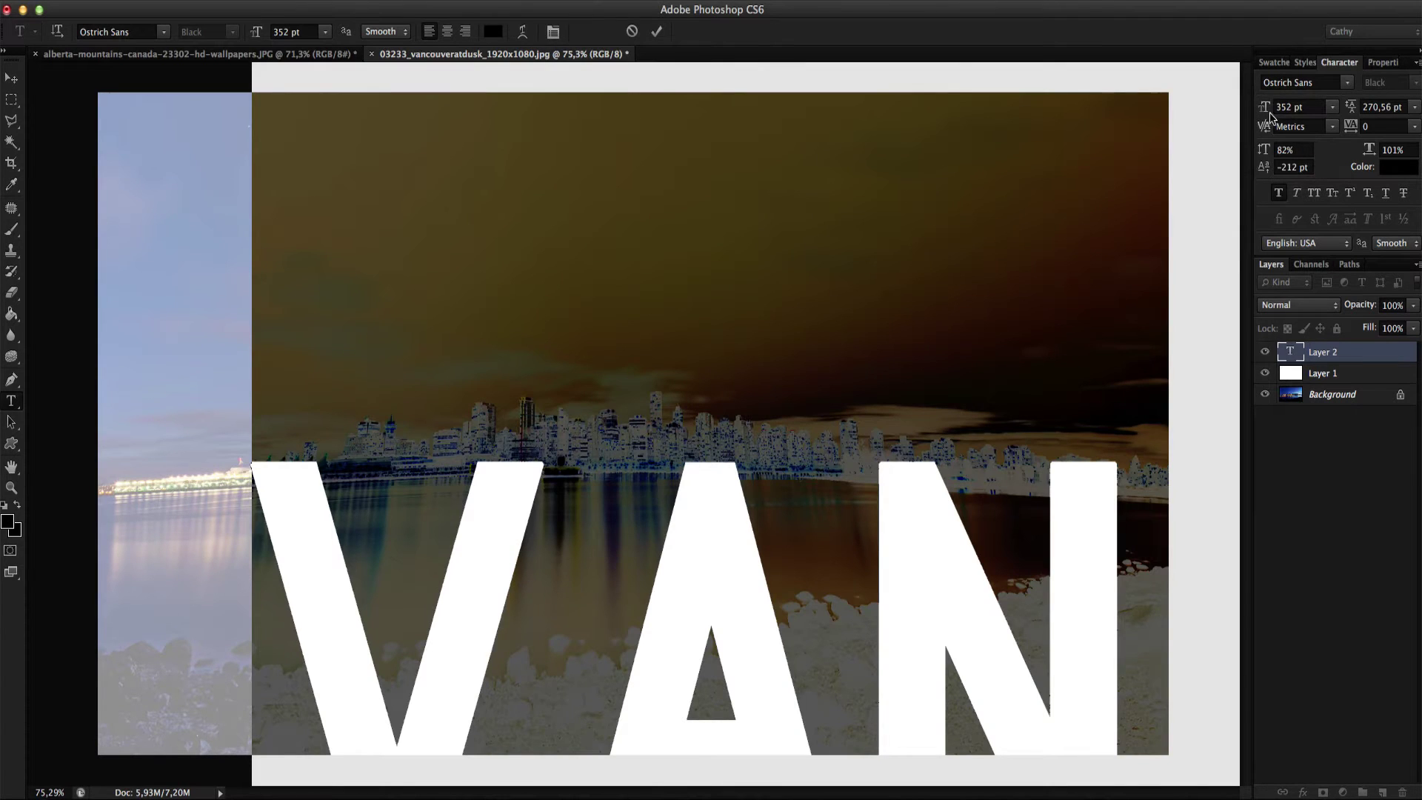
left_click_drag(1264, 107, 1222, 128)
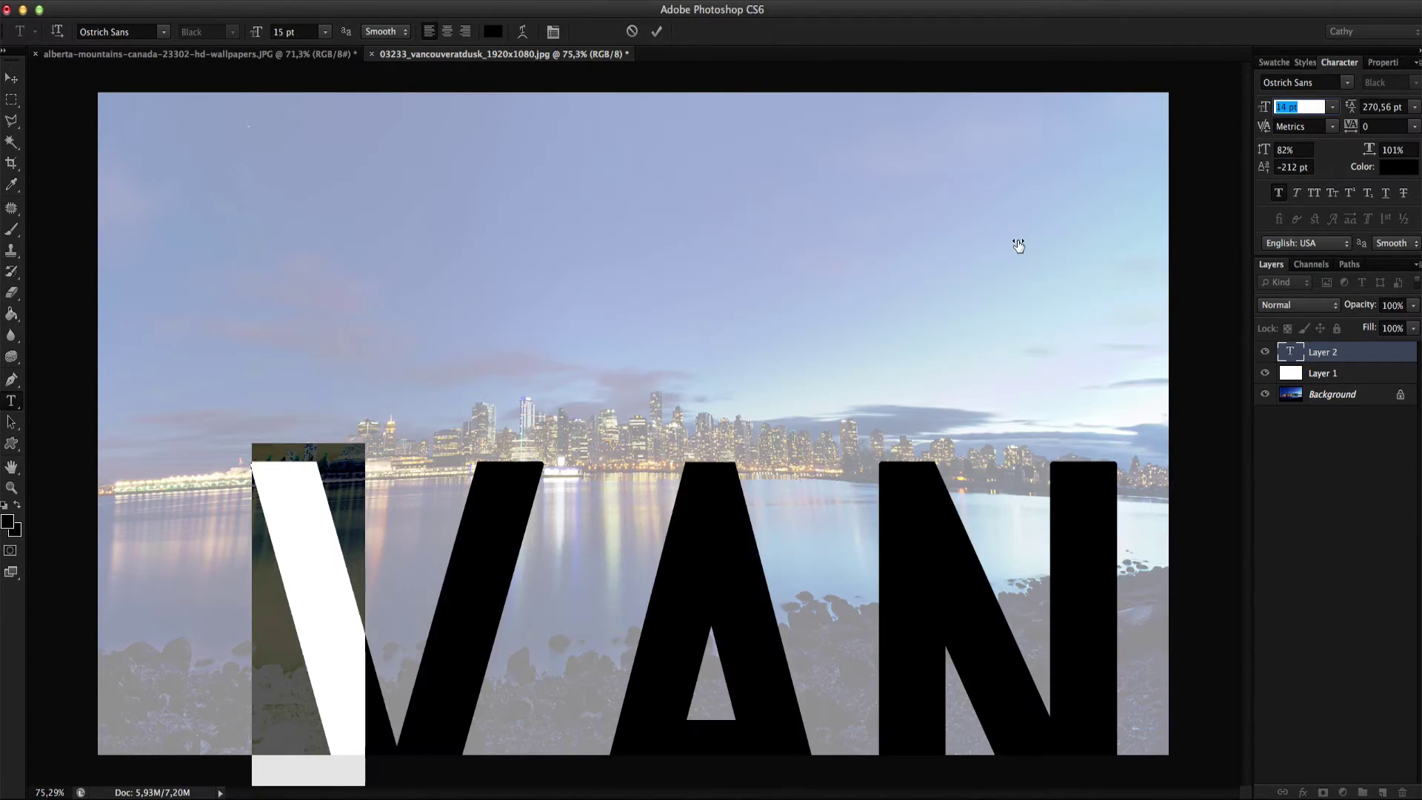
left_click_drag(1017, 245, 1095, 220)
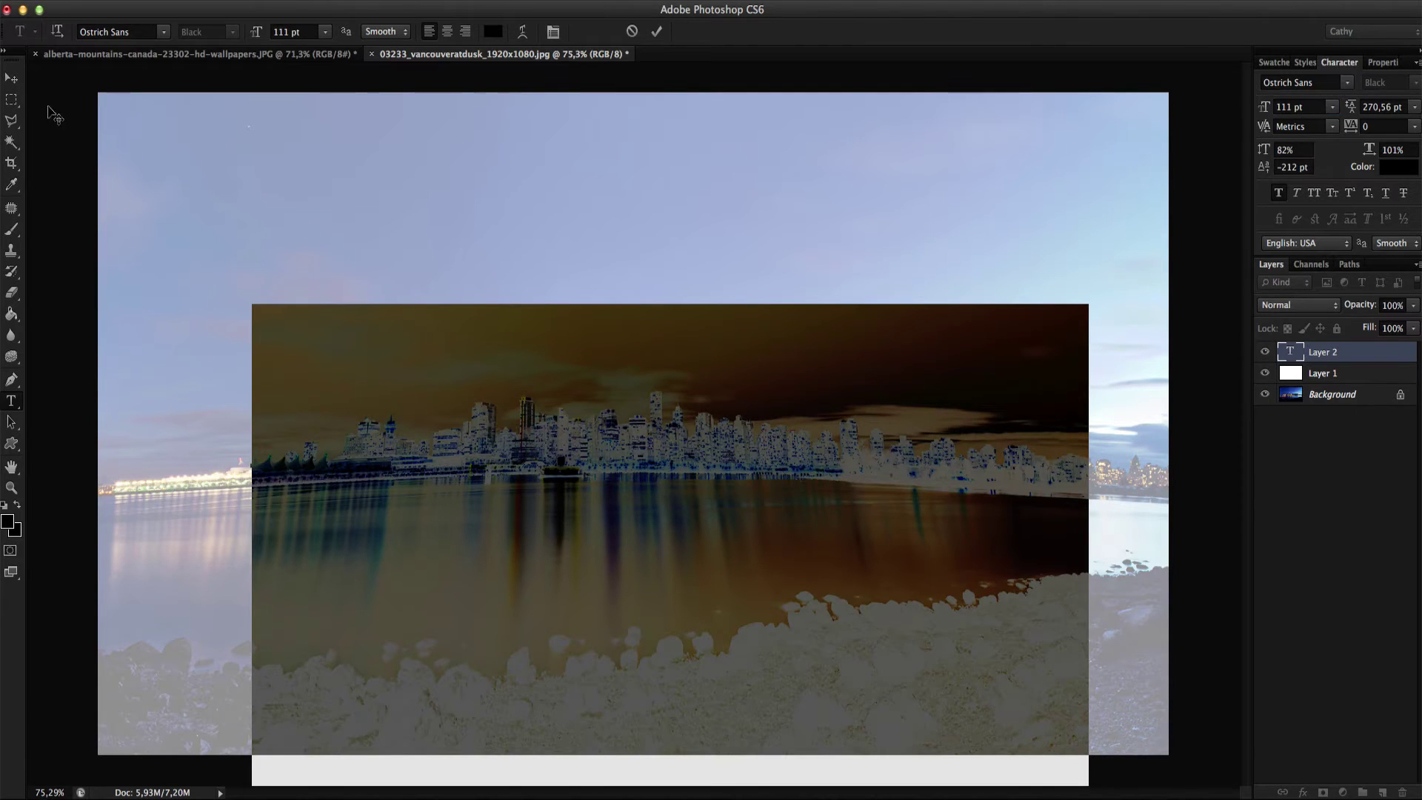
left_click(11, 77)
left_click_drag(572, 549, 541, 192)
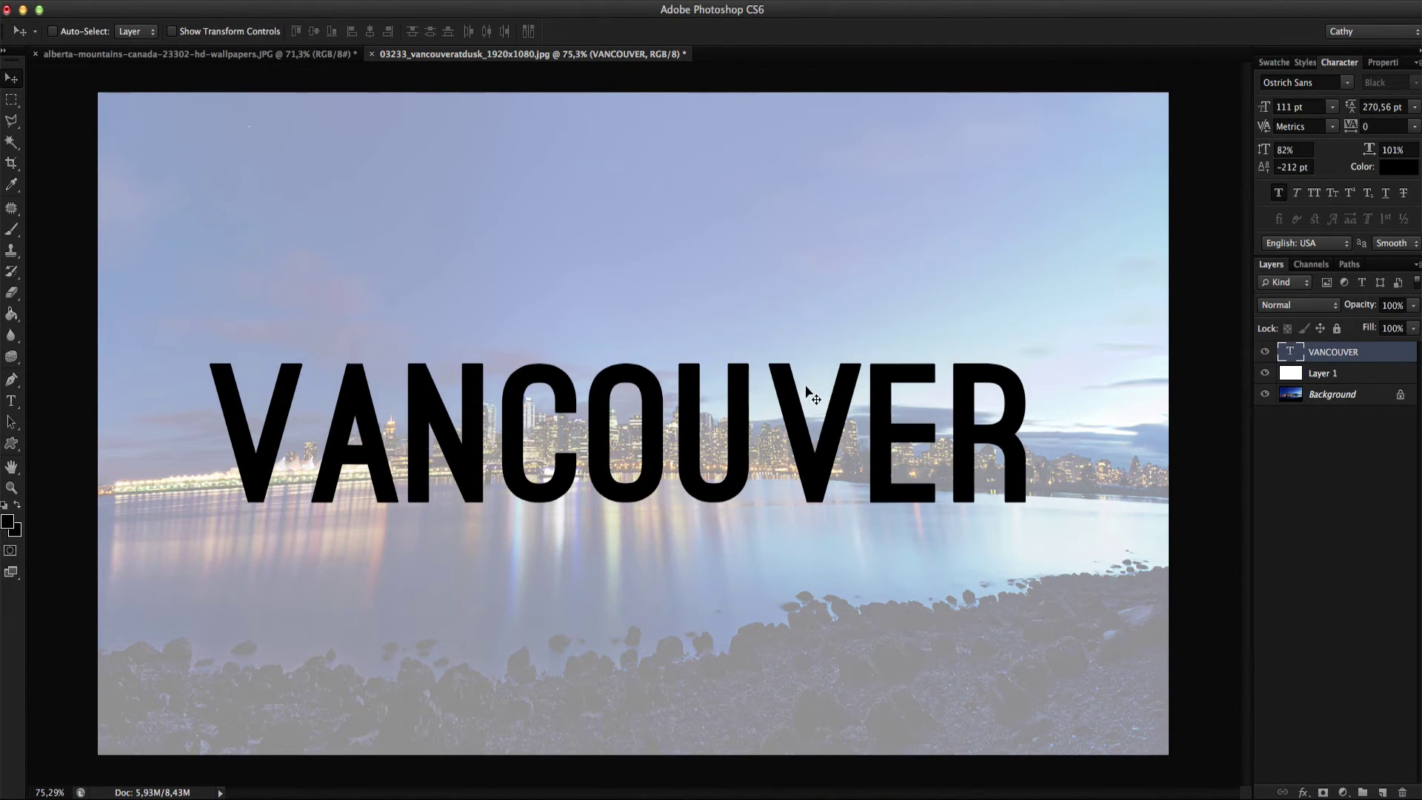
Step: Set the VANCOUVER layer's Blending Options Knockout to Shallow
right_click(1374, 356)
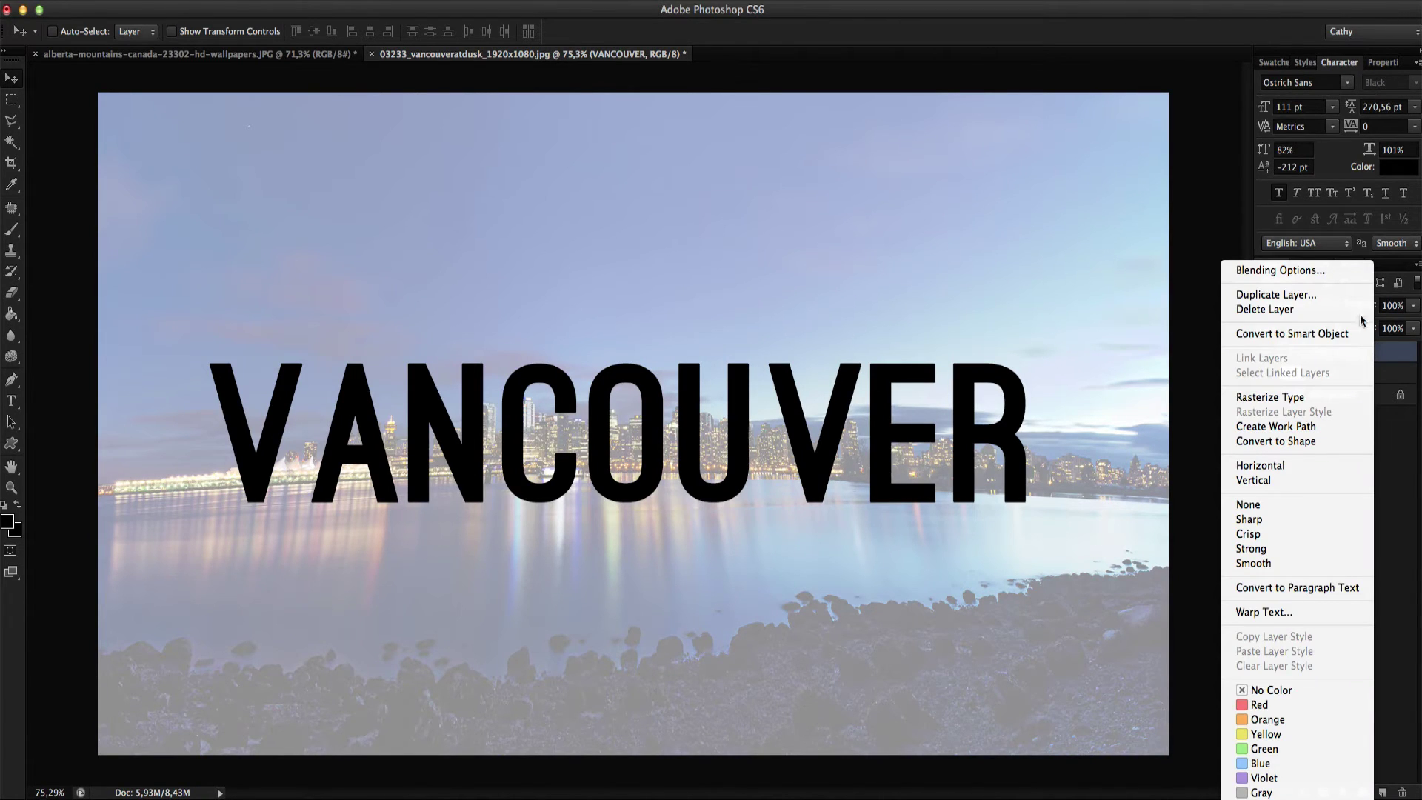
left_click(1320, 274)
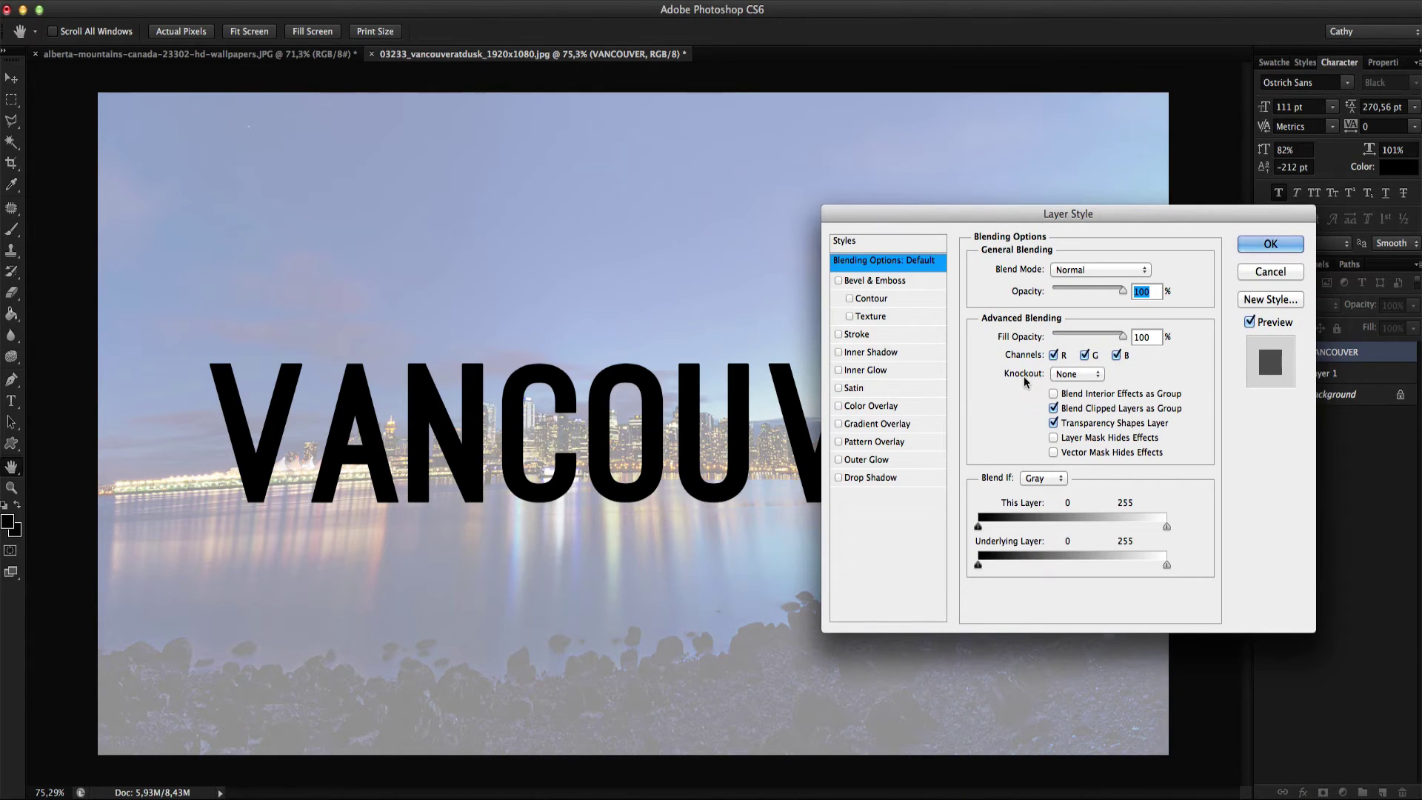
left_click(1077, 375)
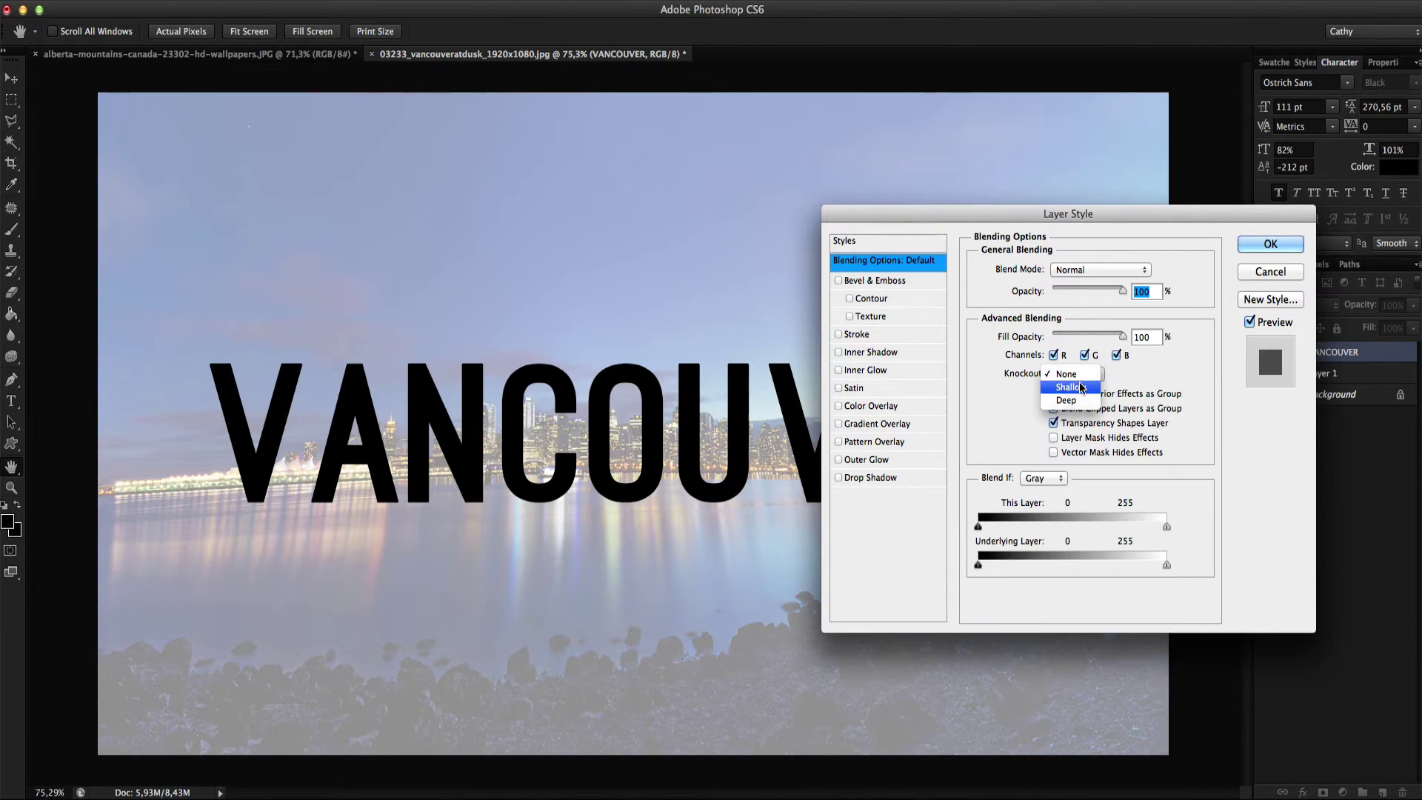
left_click(1082, 388)
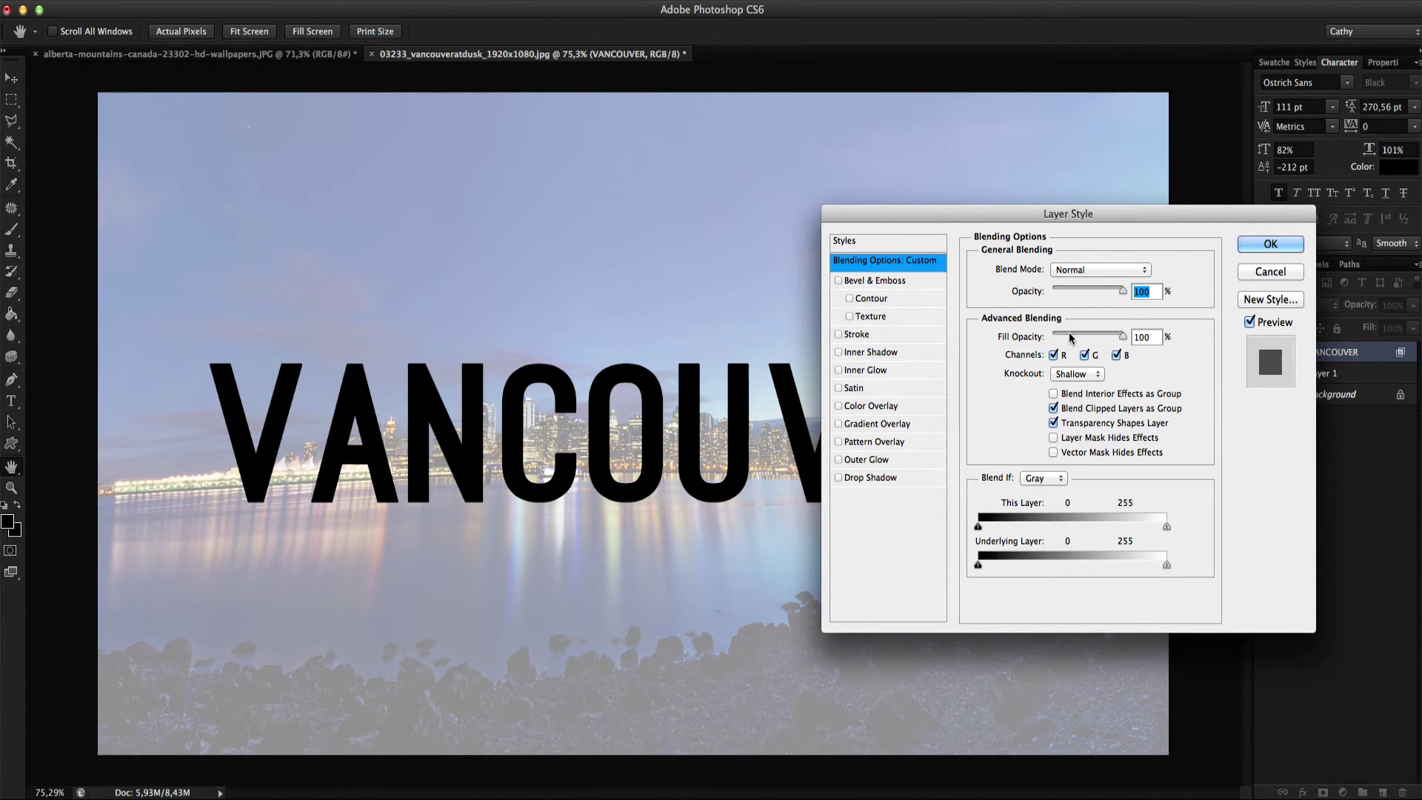
Step: Lower the text's Fill Opacity to about 10 and Opacity to about 90, then apply
left_click_drag(1070, 337, 1062, 337)
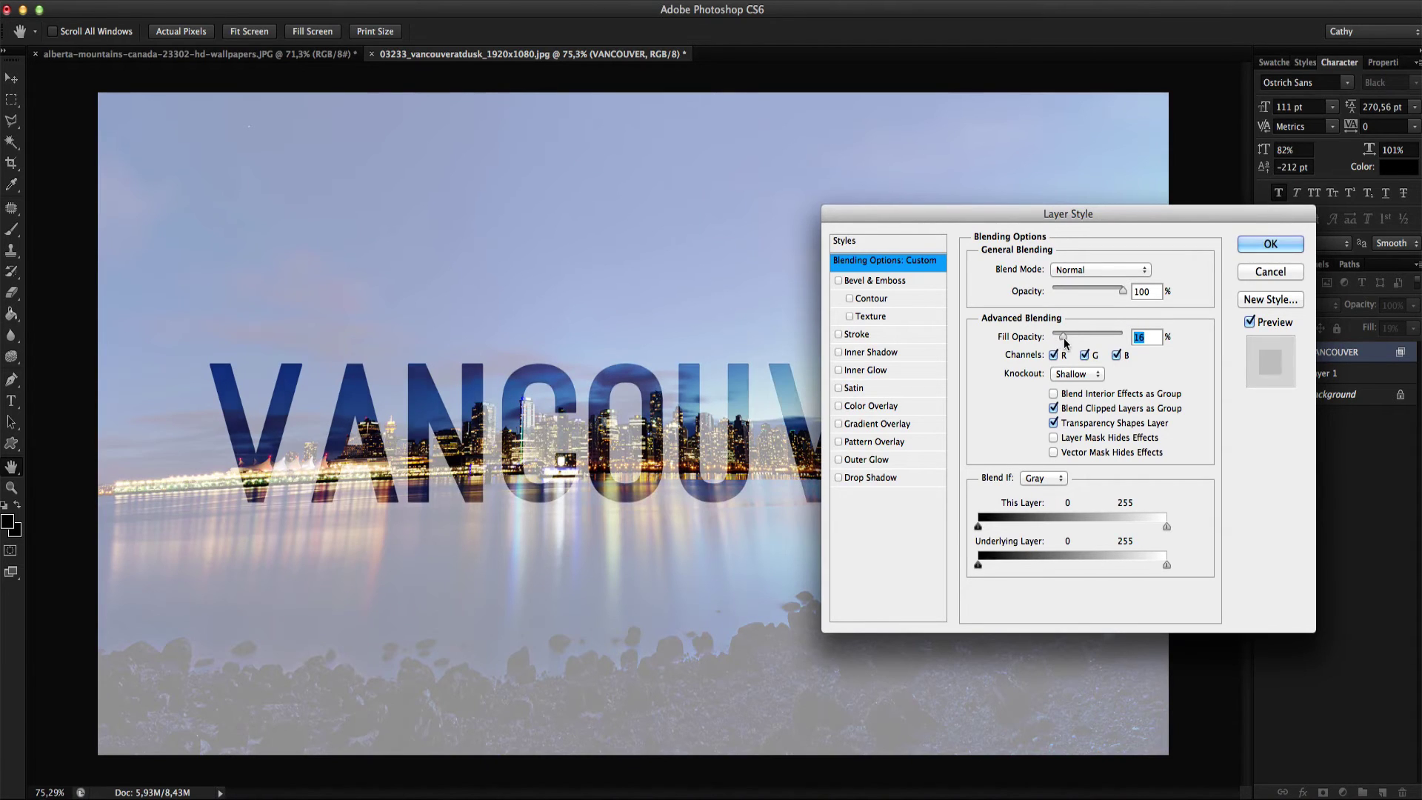
left_click_drag(1064, 343, 1059, 345)
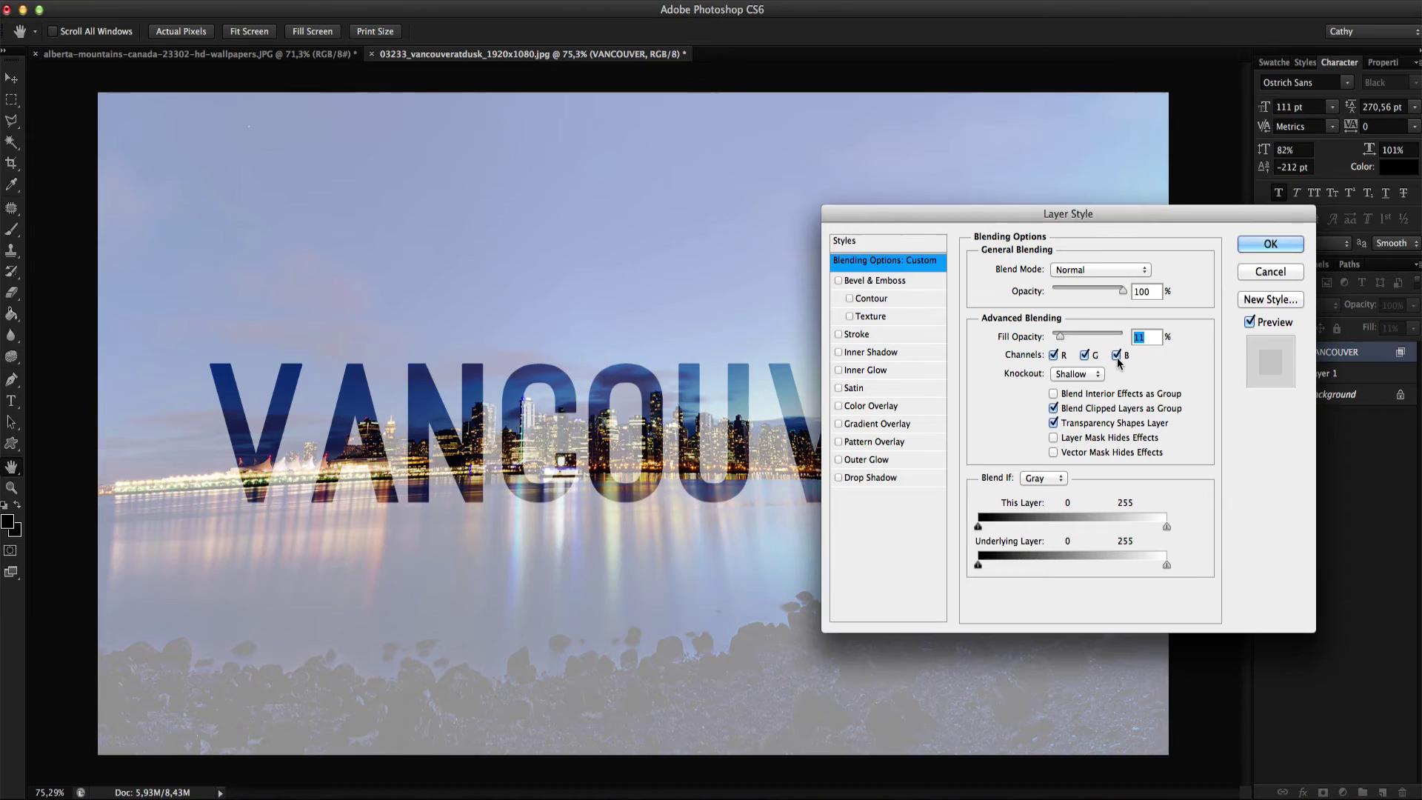
type("10")
left_click_drag(1106, 214, 1186, 225)
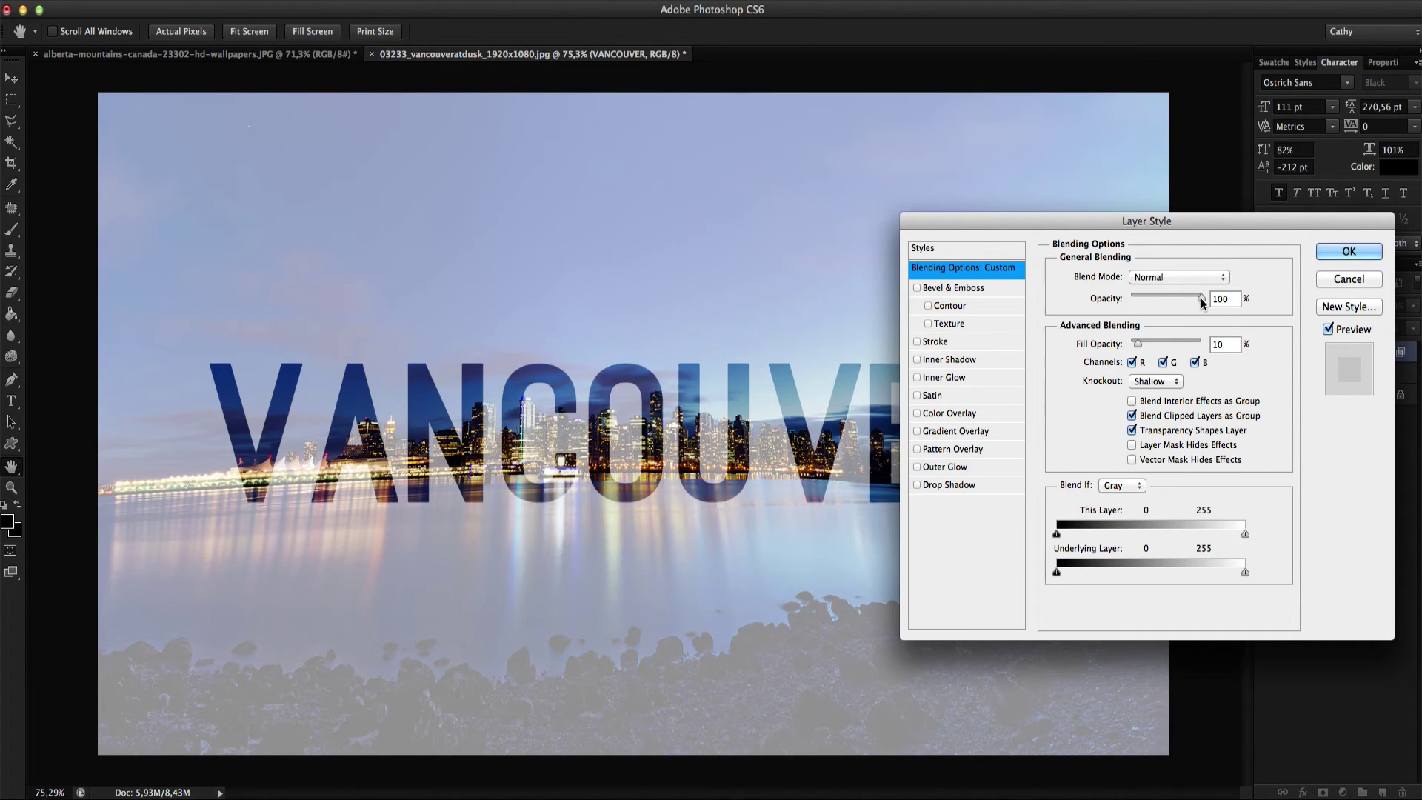
mouse_move(1202, 301)
left_mouse_down()
mouse_move(1154, 296)
mouse_move(1196, 304)
left_mouse_up()
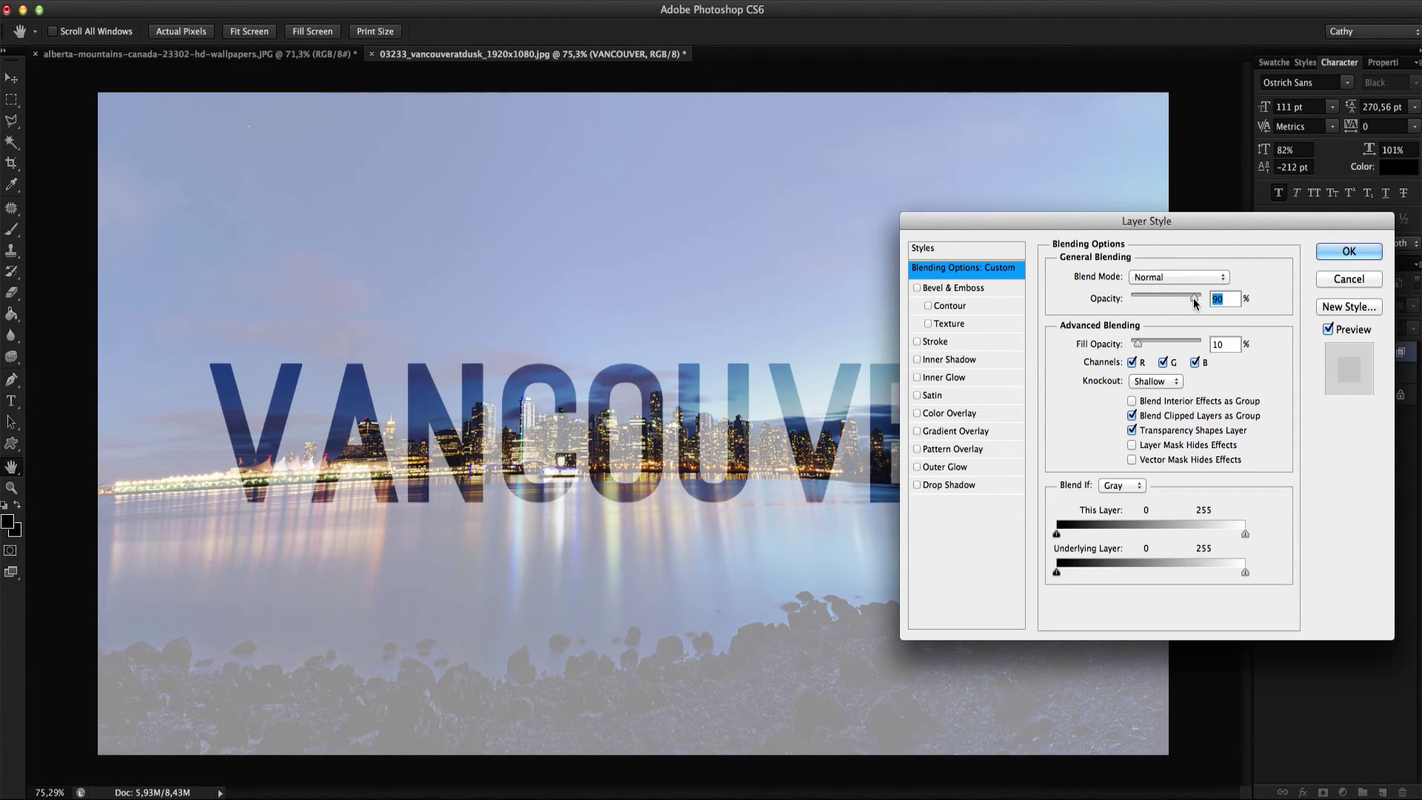
left_click(1349, 253)
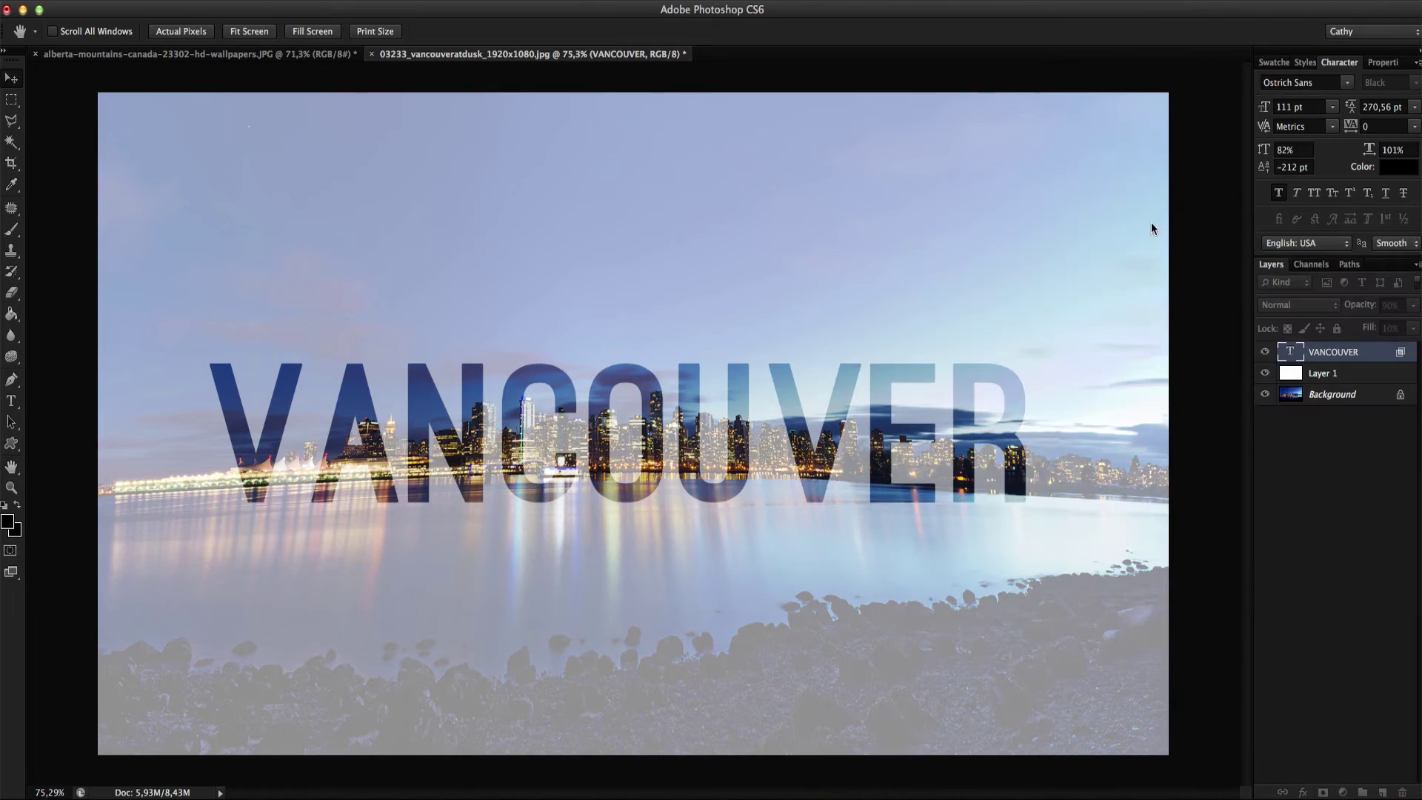
Step: Zoom out, try lowering the white Layer 1's opacity, then undo the change
key("v")
key("ctrl+minus")
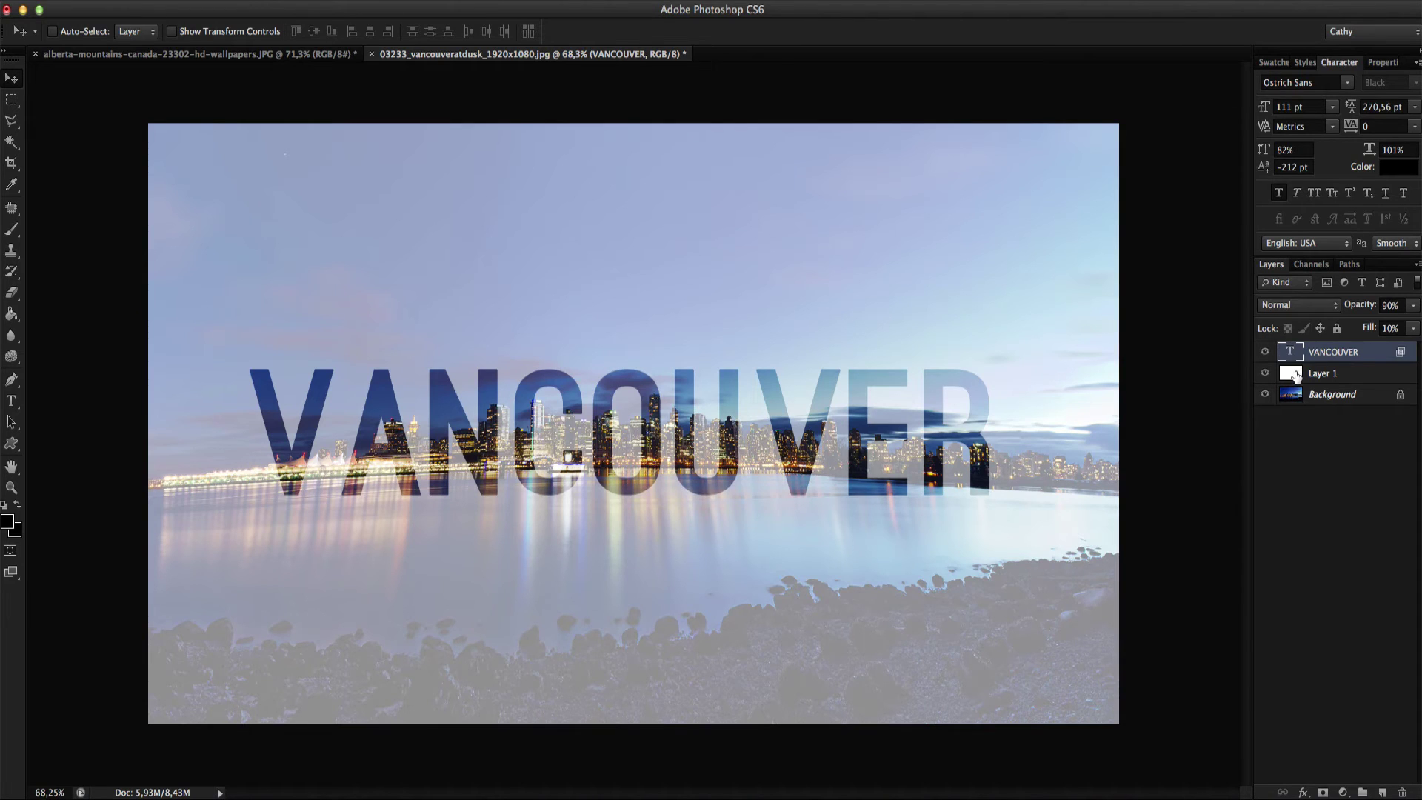
left_click(1296, 376)
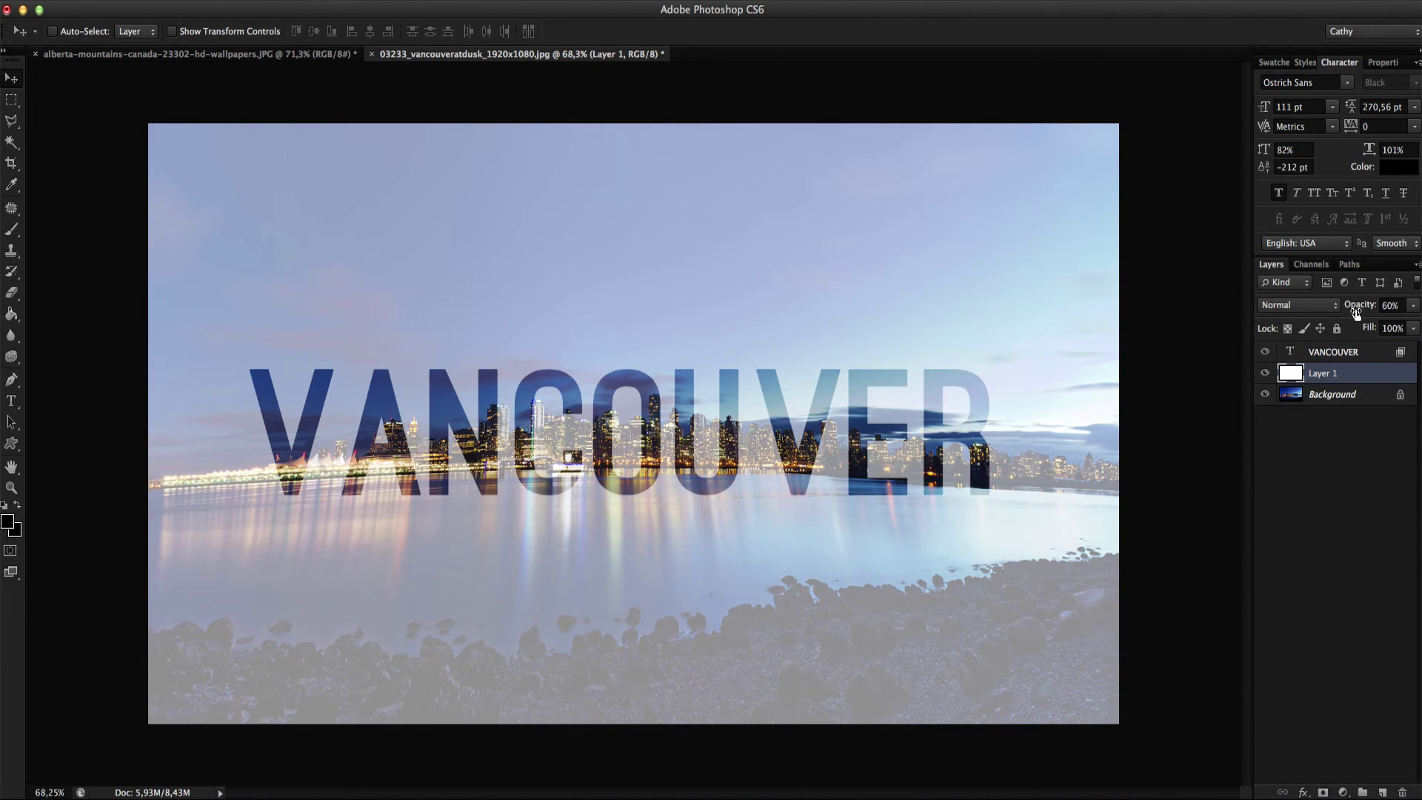
left_click_drag(1355, 309, 1333, 323)
key("ctrl+z")
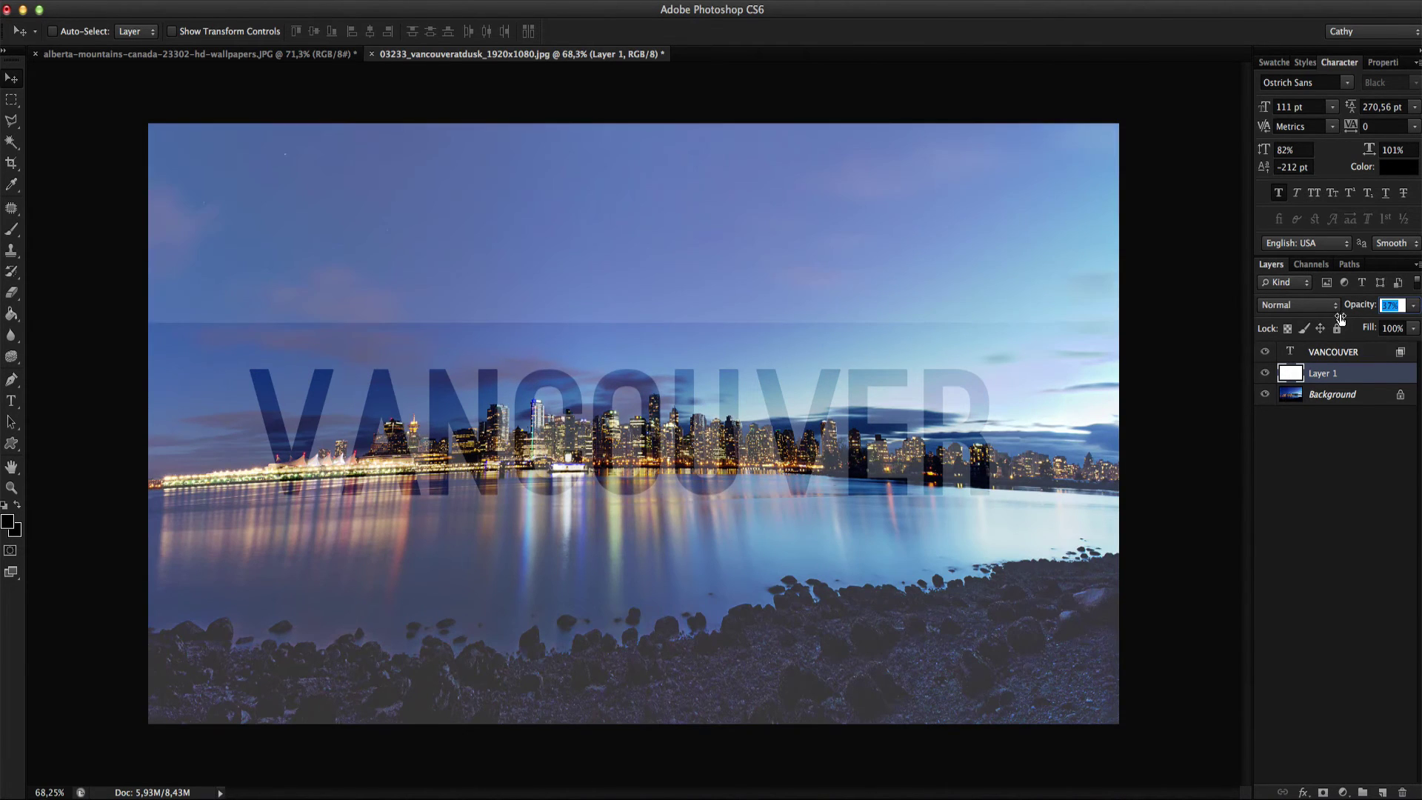
Step: Adjust the VANCOUVER layer's fill and try lowering its opacity to about 58%
left_click(1372, 353)
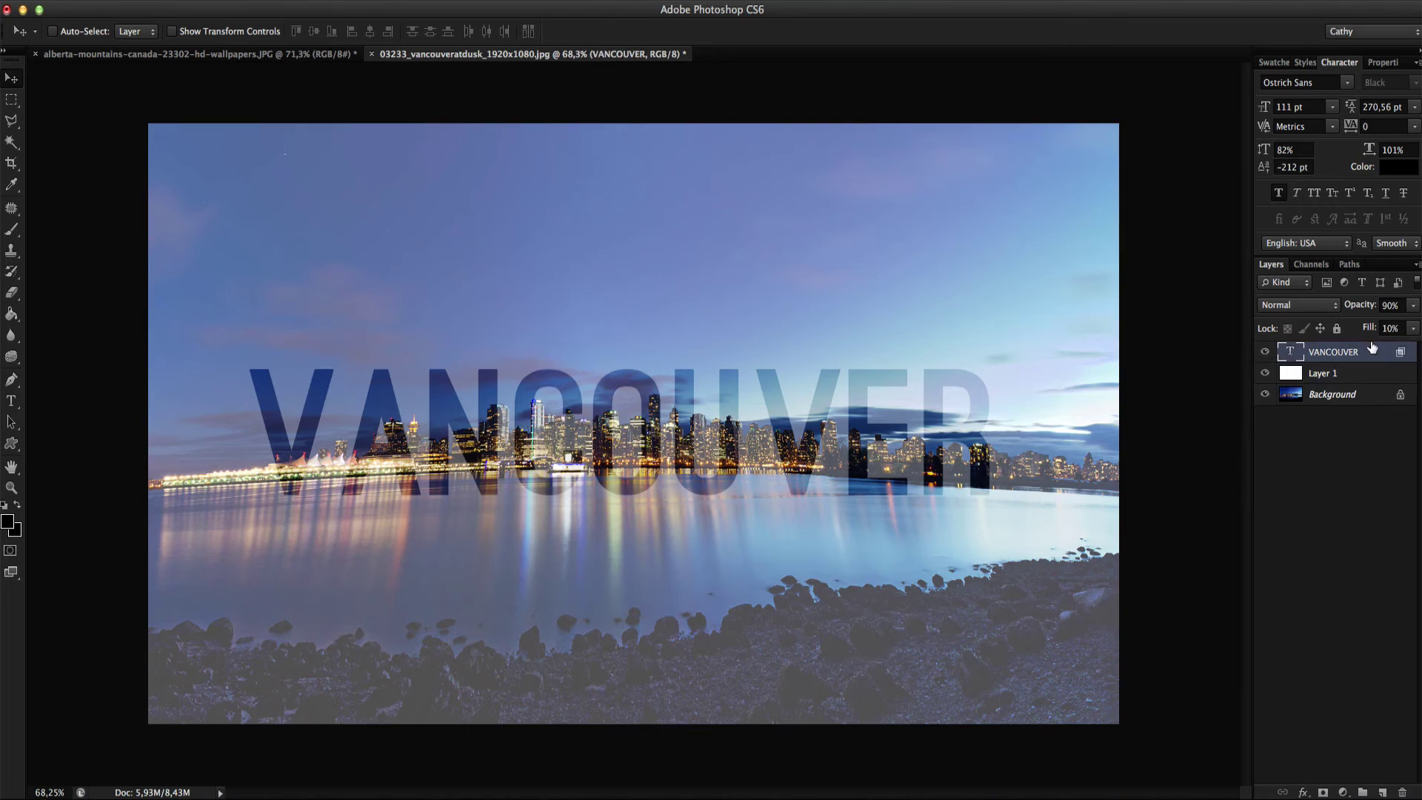
left_click_drag(1370, 328, 1383, 330)
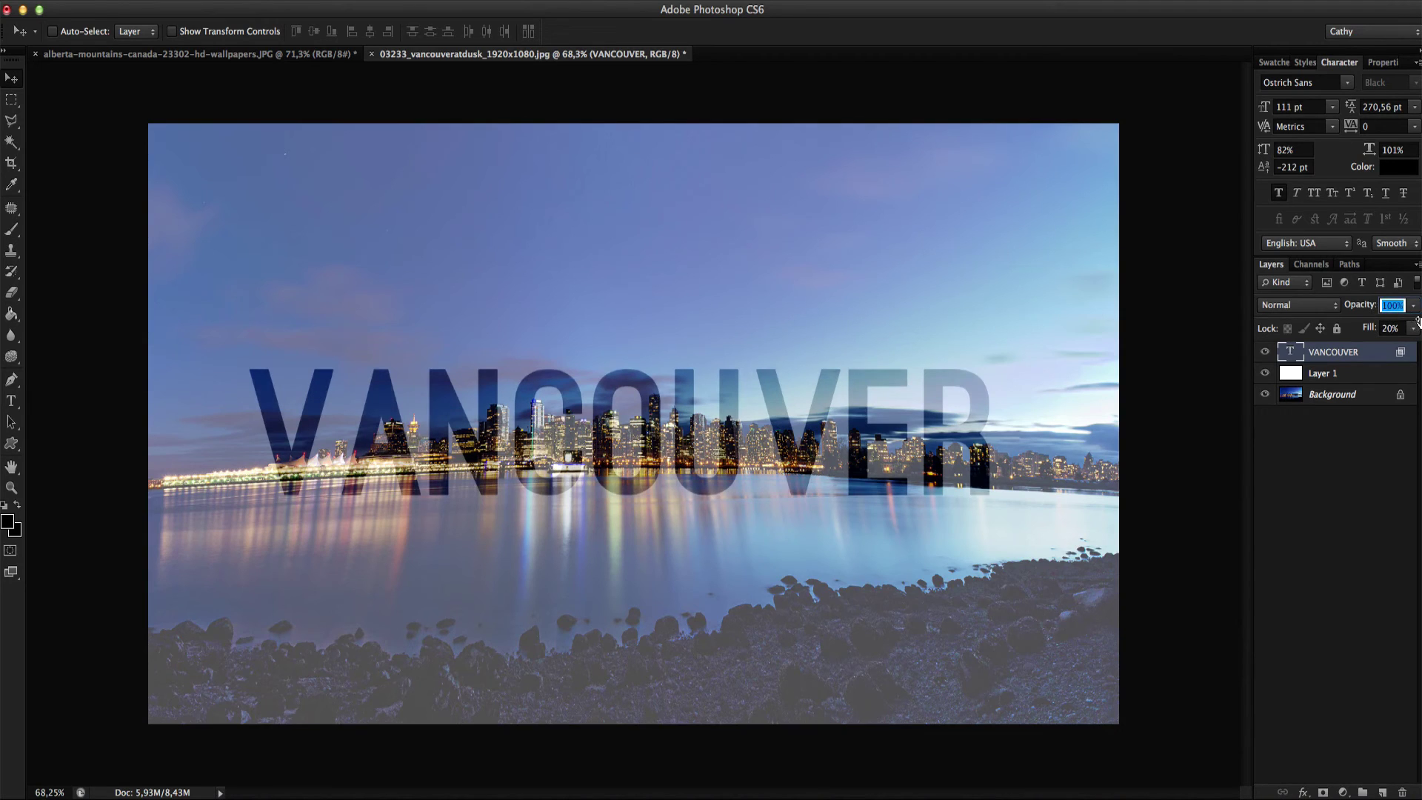
key("Return")
mouse_move(1360, 306)
left_mouse_down()
mouse_move(1331, 317)
mouse_move(1412, 336)
left_mouse_up()
type("58")
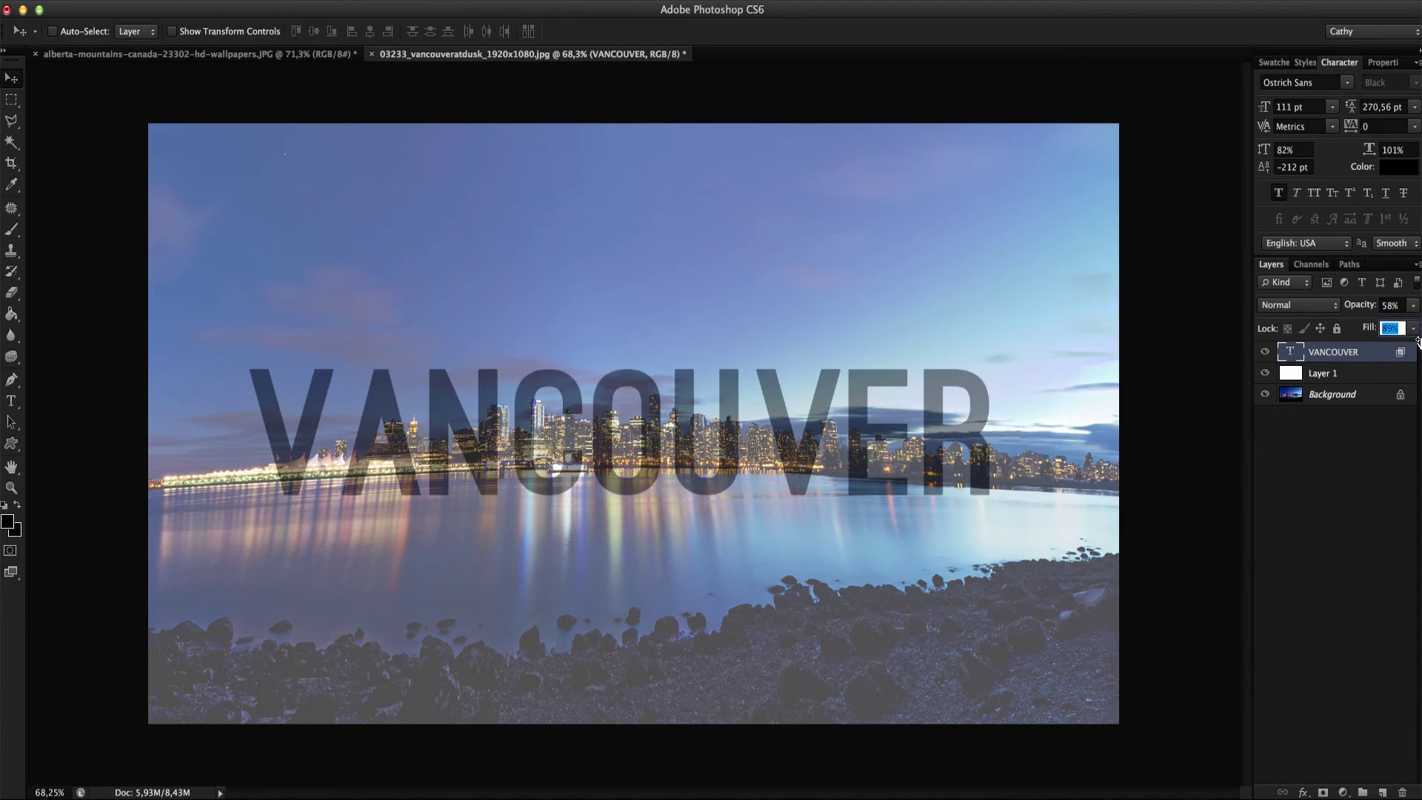
Step: Make the white Layer 1 fully transparent at 0% opacity
left_click(1339, 375)
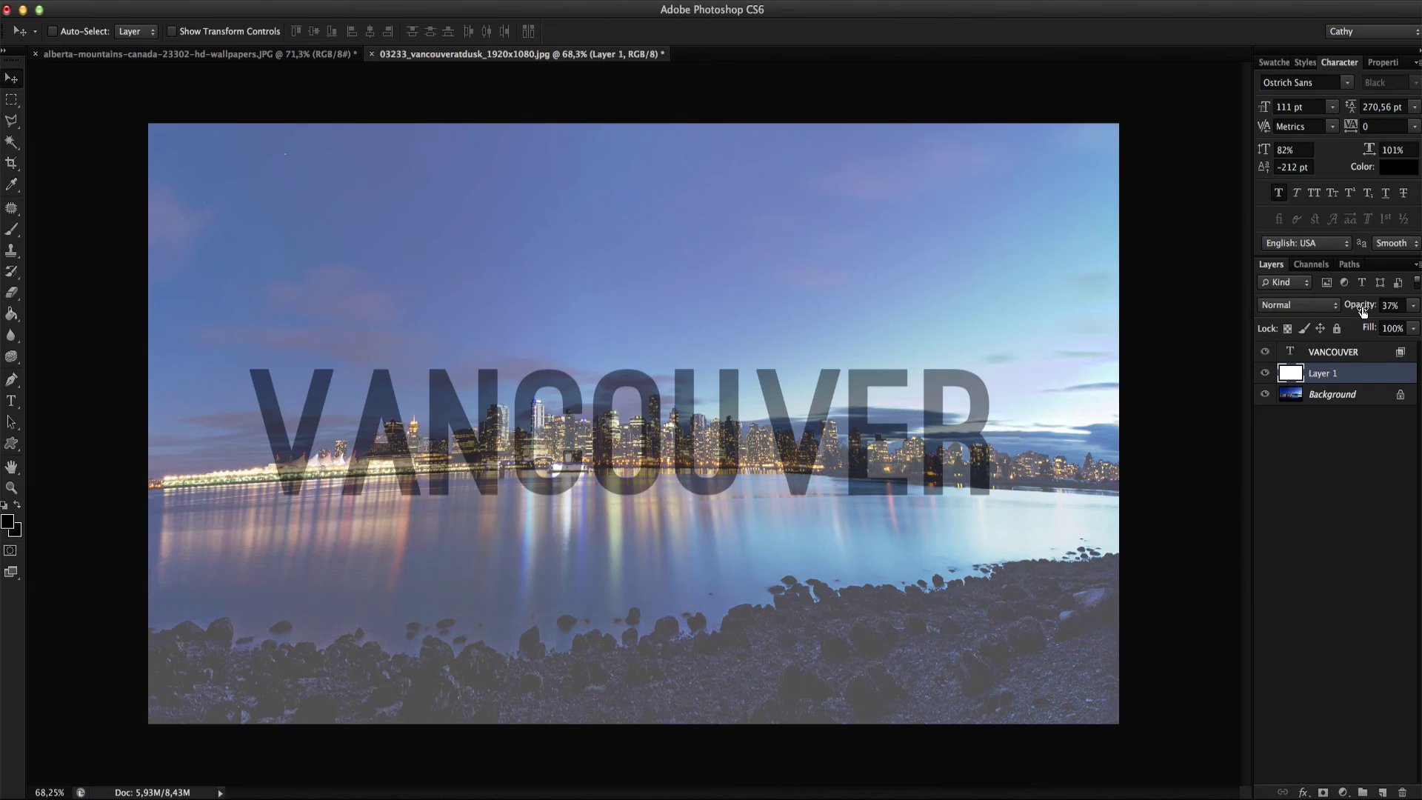
left_click_drag(1362, 306, 1219, 317)
key("Return")
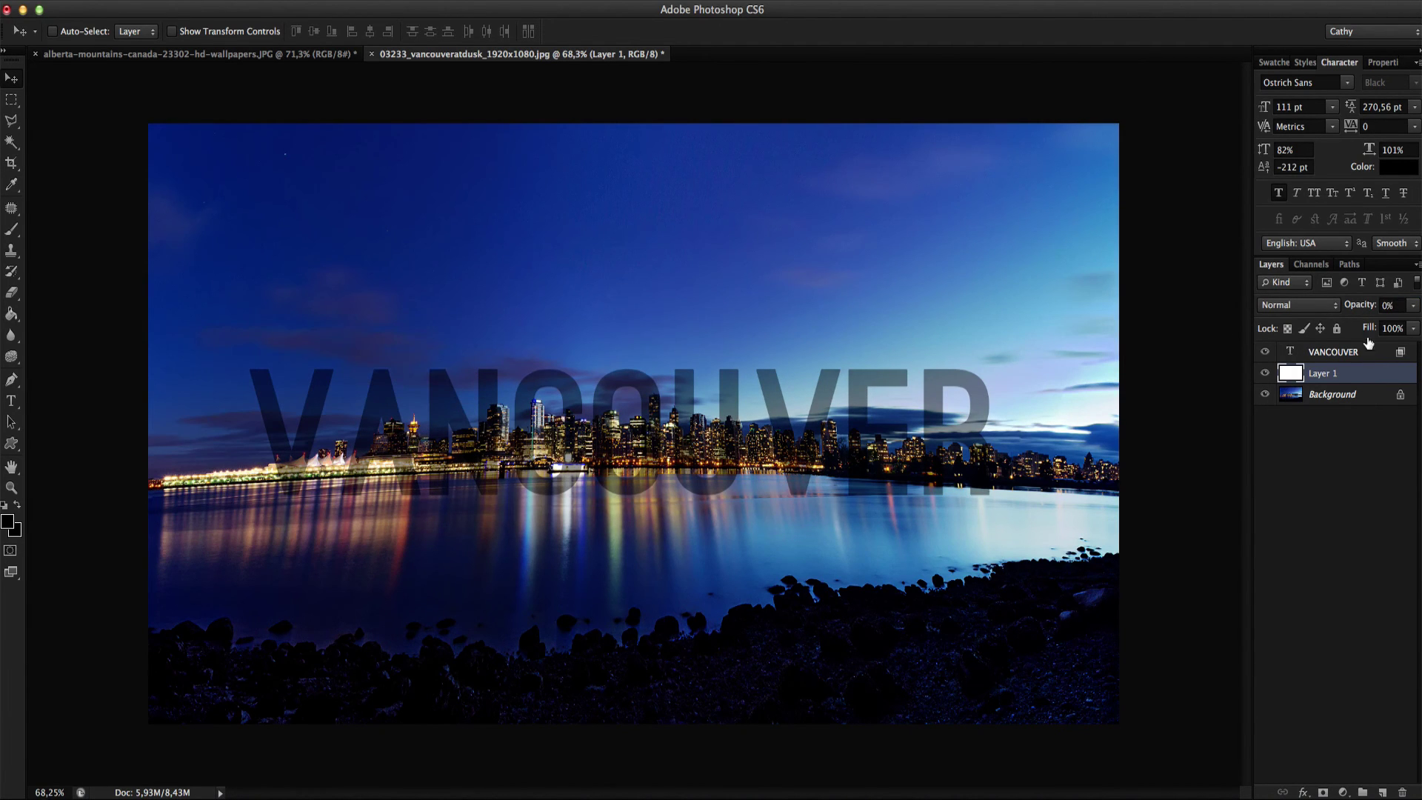
left_click_drag(1360, 309, 1339, 314)
key("Return")
Step: Give the VANCOUVER layer 77% opacity and 100% fill
left_click(1334, 353)
left_click_drag(1362, 306, 1401, 315)
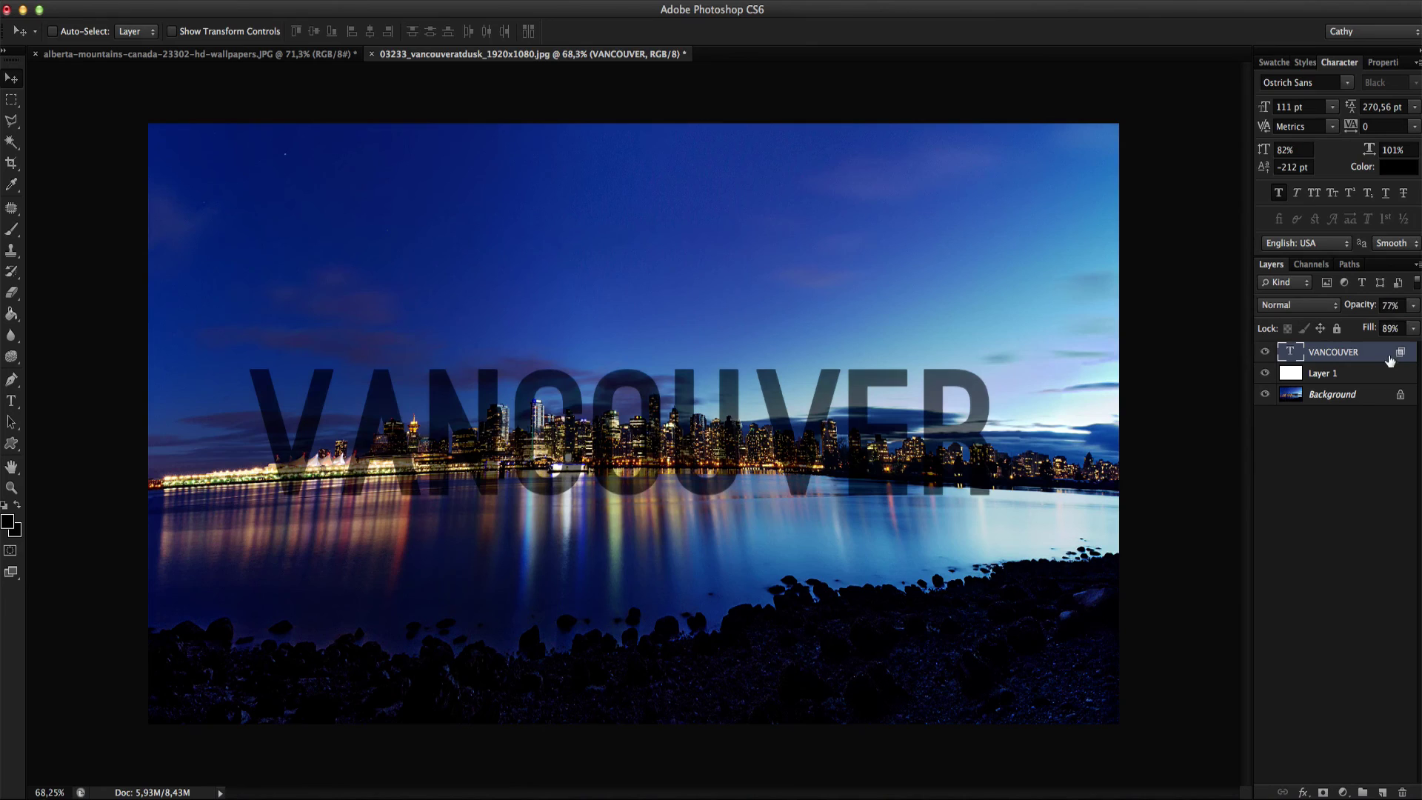
left_click_drag(1369, 331, 1393, 331)
key("Return")
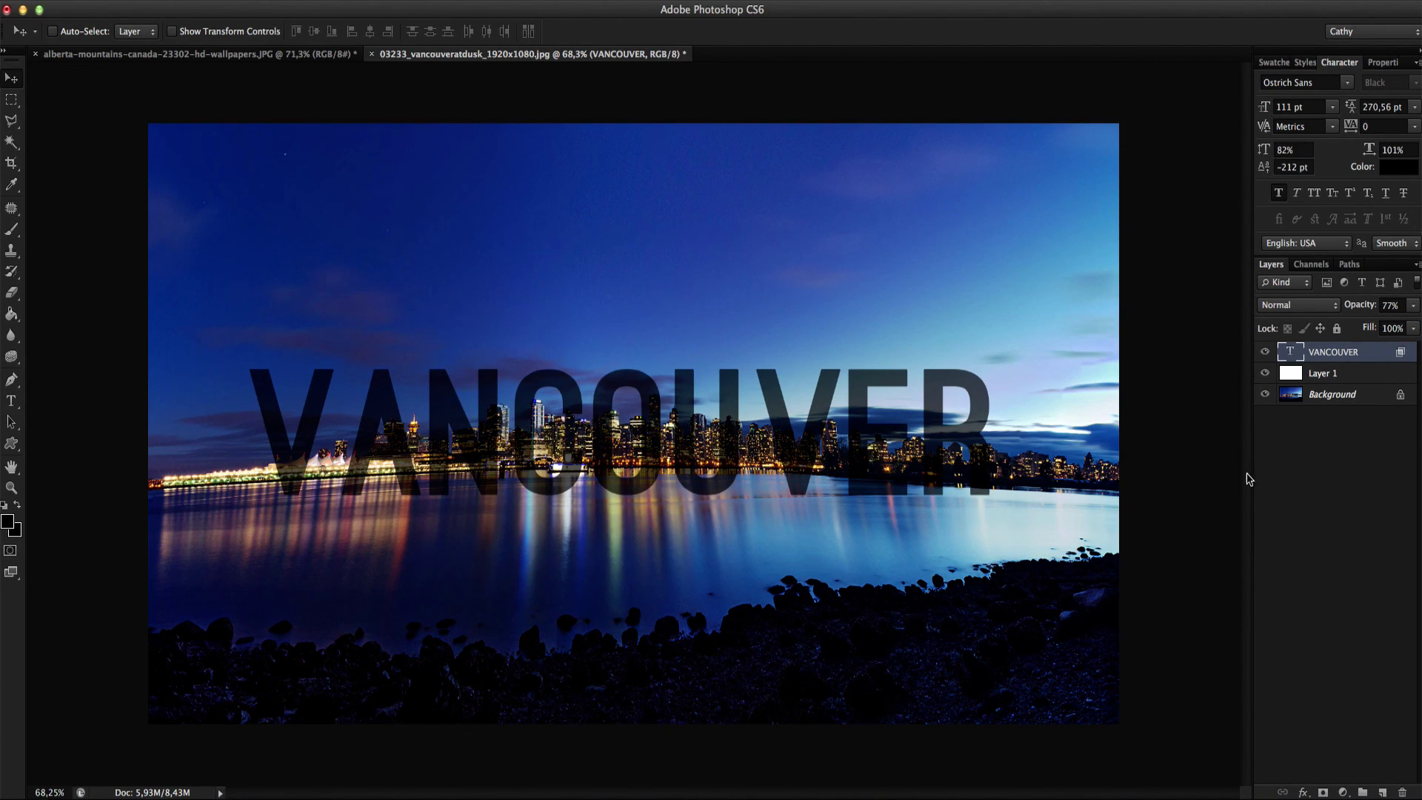
Step: Bring the alberta-mountains WILDERNESS document back to the front
left_click(327, 58)
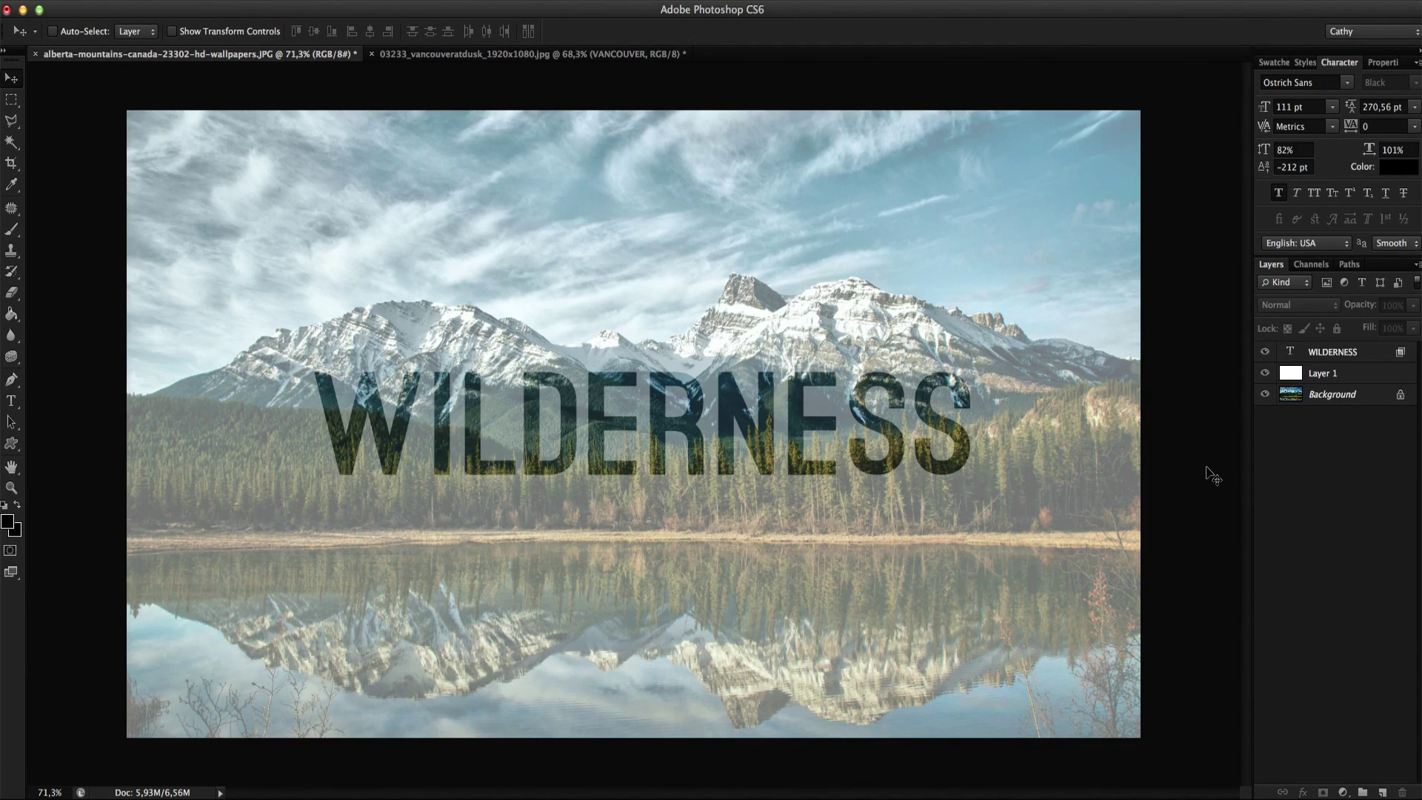